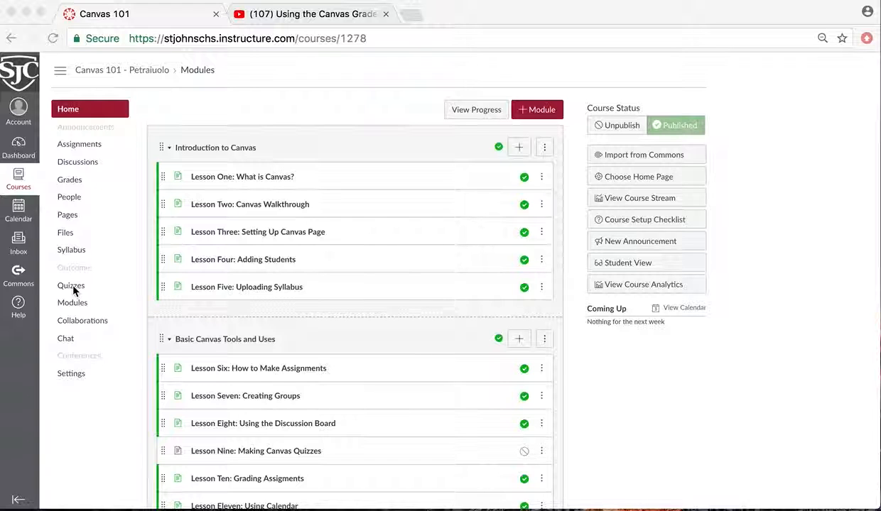
Create a new quiz in the course's Quizzes section and title it "Canvas 101 Quiz 1"
click(73, 288)
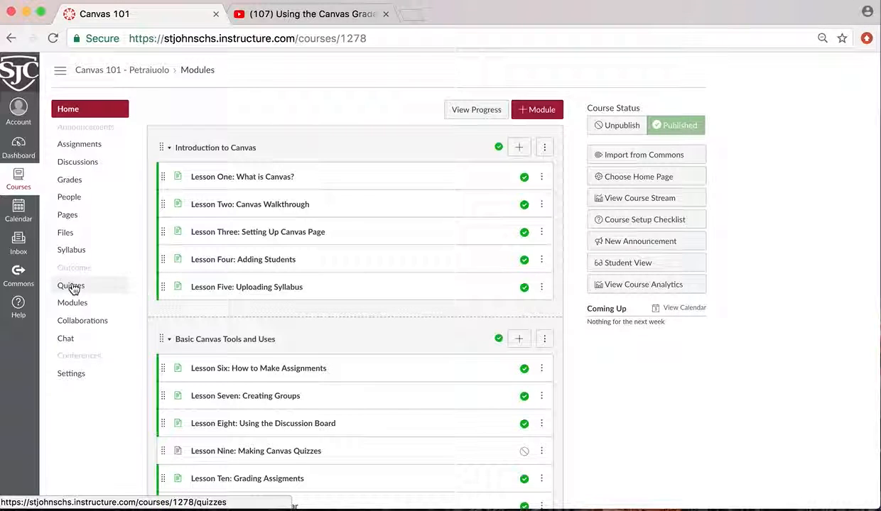
click(73, 288)
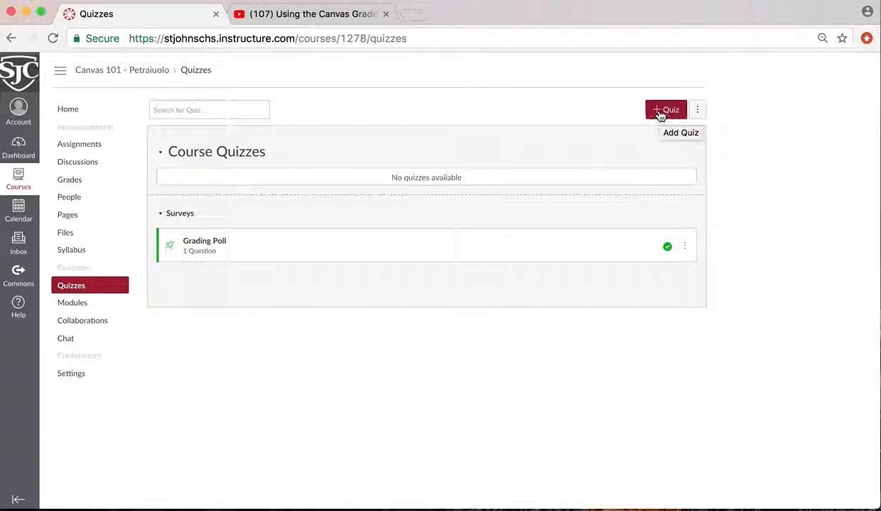
click(659, 116)
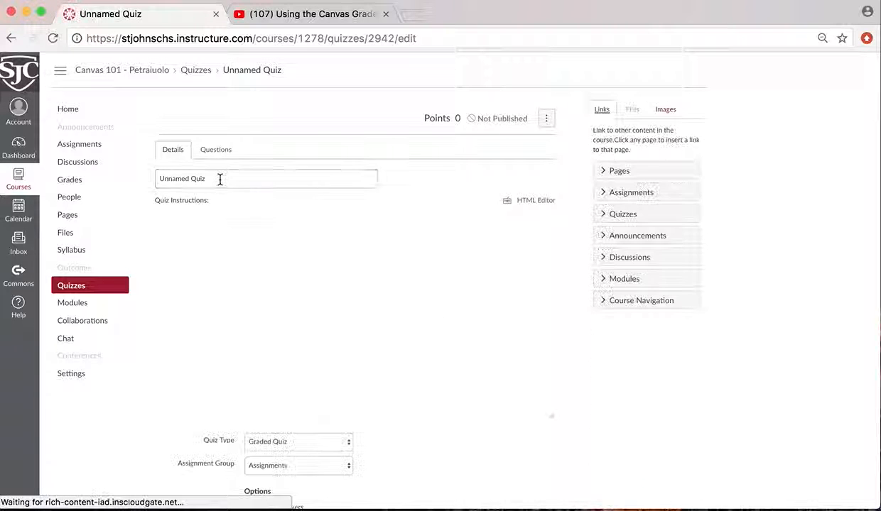
key(BackSpace)
text(Can)
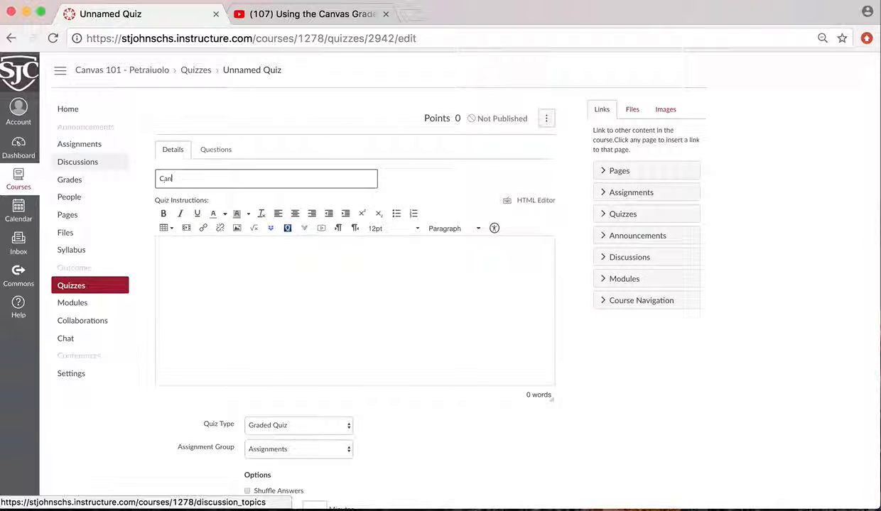
text(vas 101 Quiz 1)
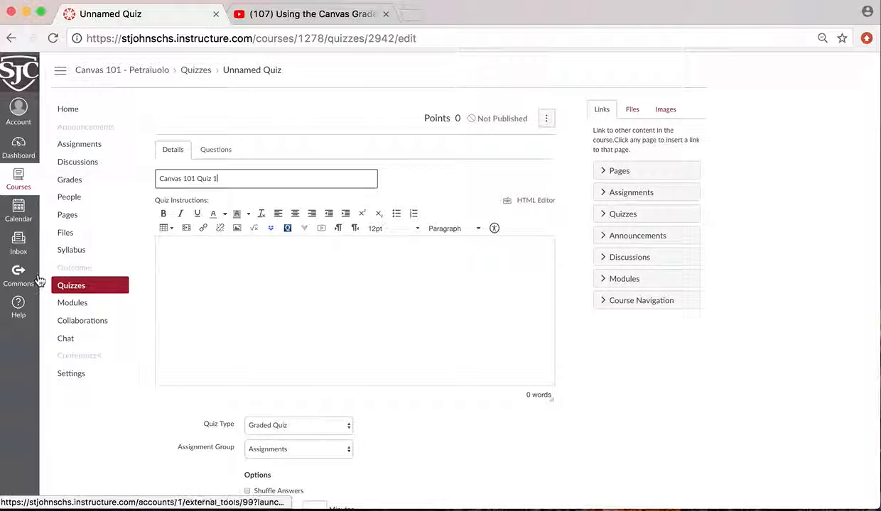
Begin the quiz instructions with "This quiz covers content from Lessons 1-10."
click(220, 273)
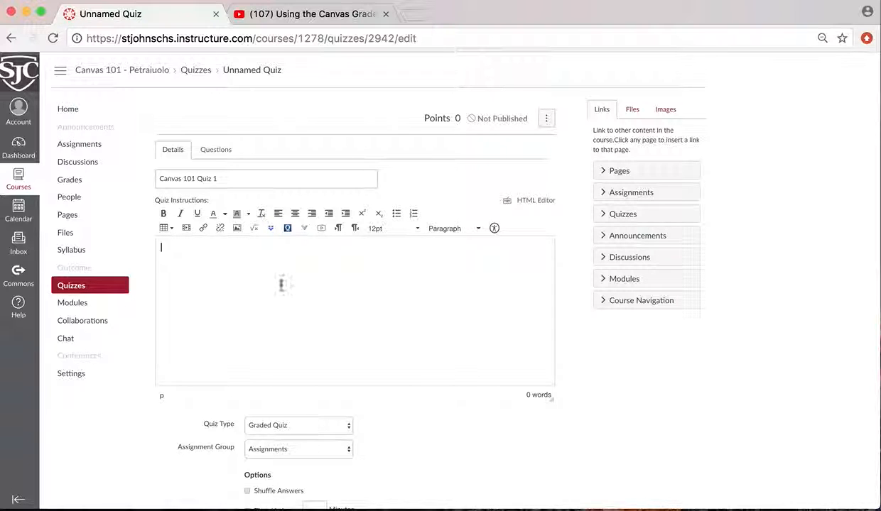
scroll(143, 221, down, 2)
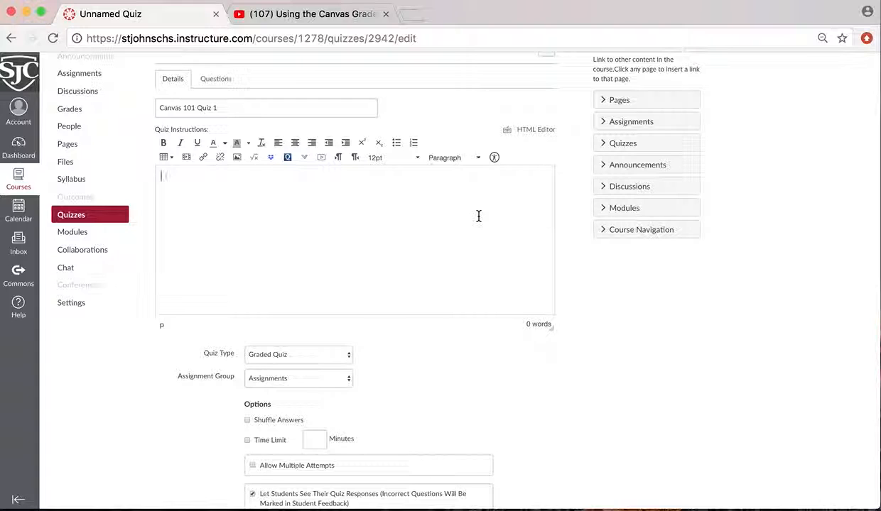
text(This quiz cover)
text(s conte)
text(nt from )
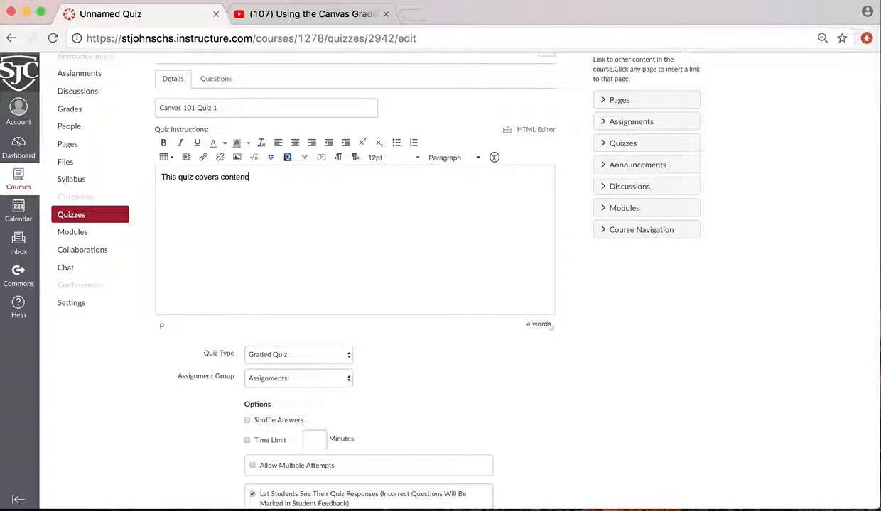
text(Lessona)
key(BackSpace)
key(BackSpace)
text(s 1-10. )
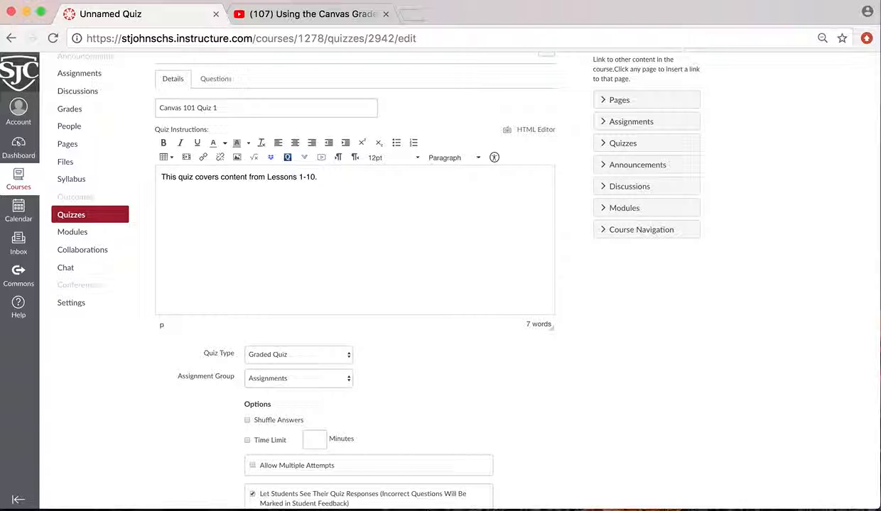
Continue the instructions with "There will be 3 sections including multiple choice, true/false, and short essay."
text(There will be 3 sections:)
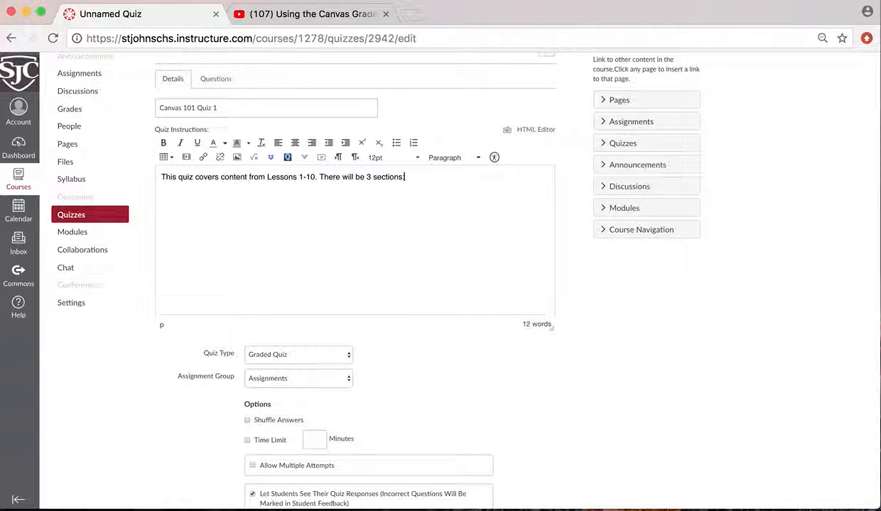
key(Return)
click(428, 175)
key(BackSpace)
text(including multiple choice, )
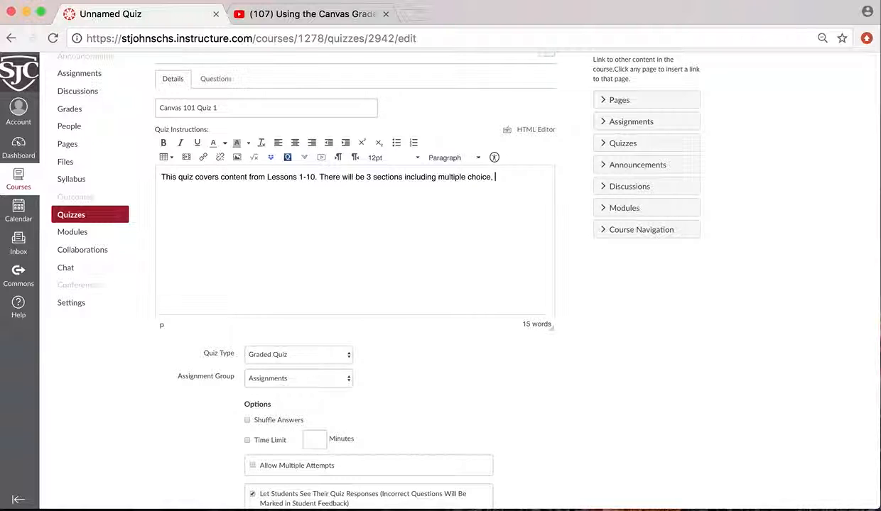
text(true false,)
key(BackSpace)
key(BackSpace)
key(BackSpace)
key(BackSpace)
key(BackSpace)
key(BackSpace)
key(BackSpace)
key(BackSpace)
key(BackSpace)
key(BackSpace)
key(BackSpace)
key(BackSpace)
text(true/false, and sh)
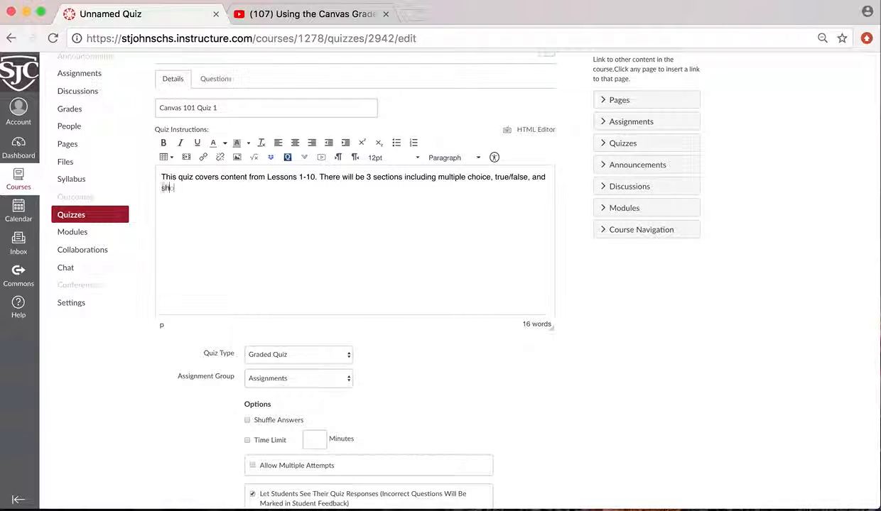
text(ort sssay.)
Leave a blank line and add the instruction "Multiple Choice & True False: There is only one correct answer."
key(Return)
key(Return)
text(Mulitp)
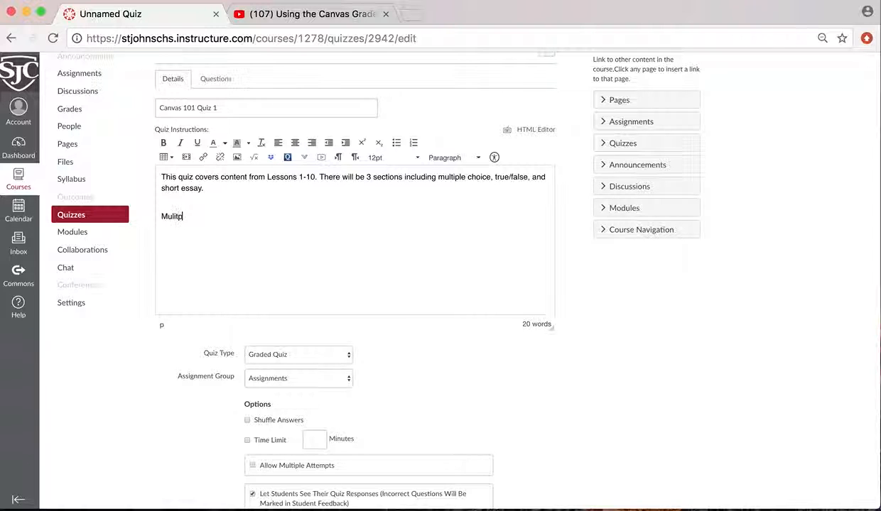
text(le)
key(BackSpace)
key(BackSpace)
key(BackSpace)
key(BackSpace)
text(tiple Choice & True False)
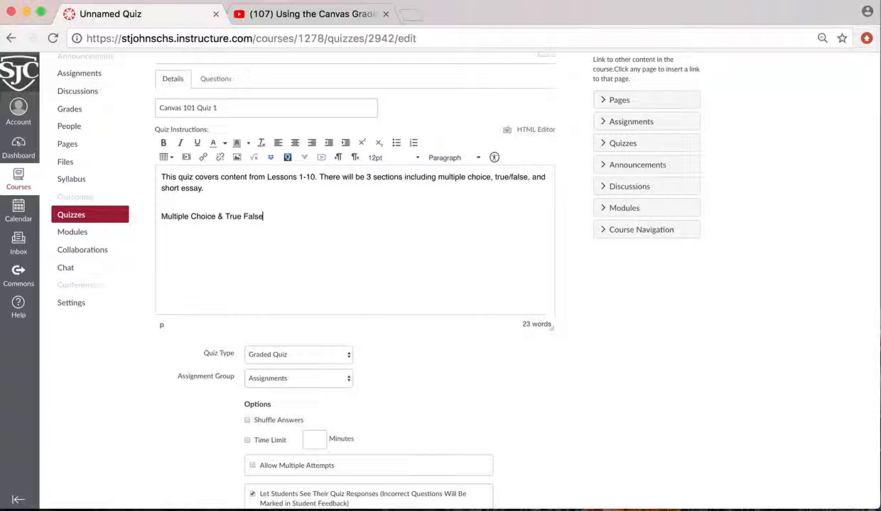
text(: There is only one co)
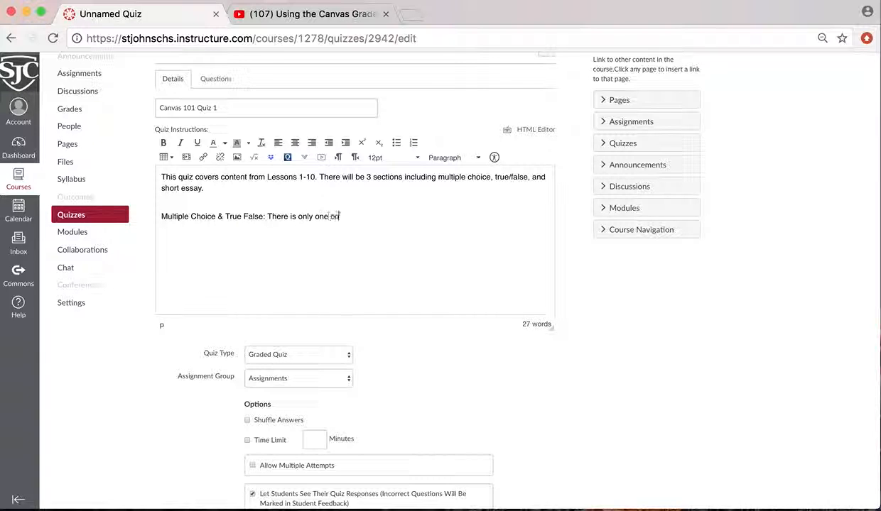
text(rrect answ)
text(er. )
Add a separate instruction line reading "Short Essay: Please answer questions in formal paragraph format."
text(Short Essay)
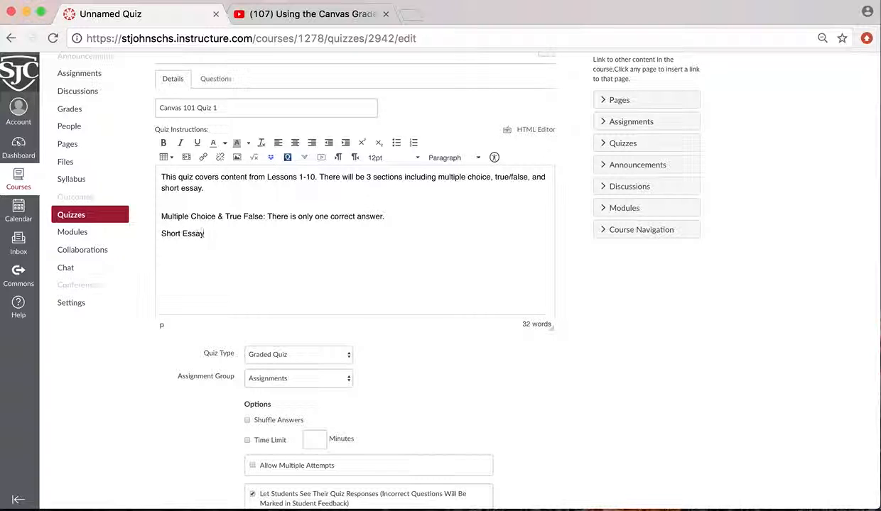
text(: Please answer question)
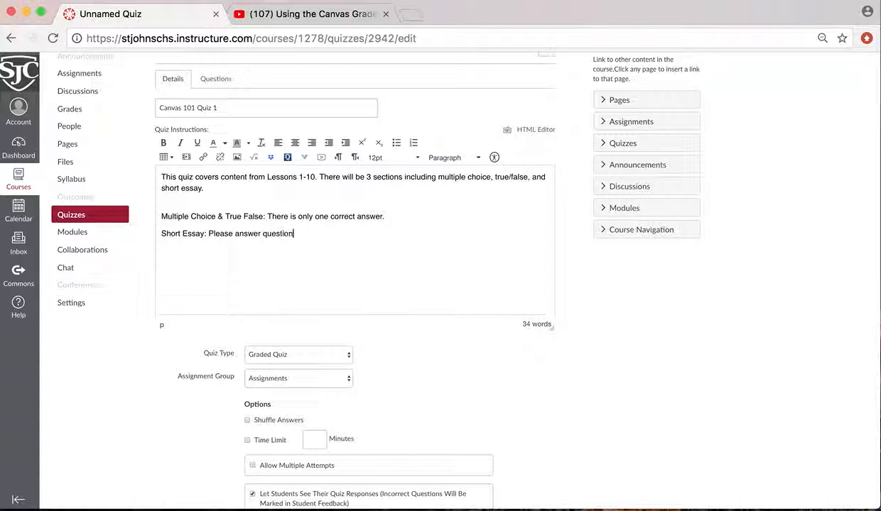
text(s in formal p)
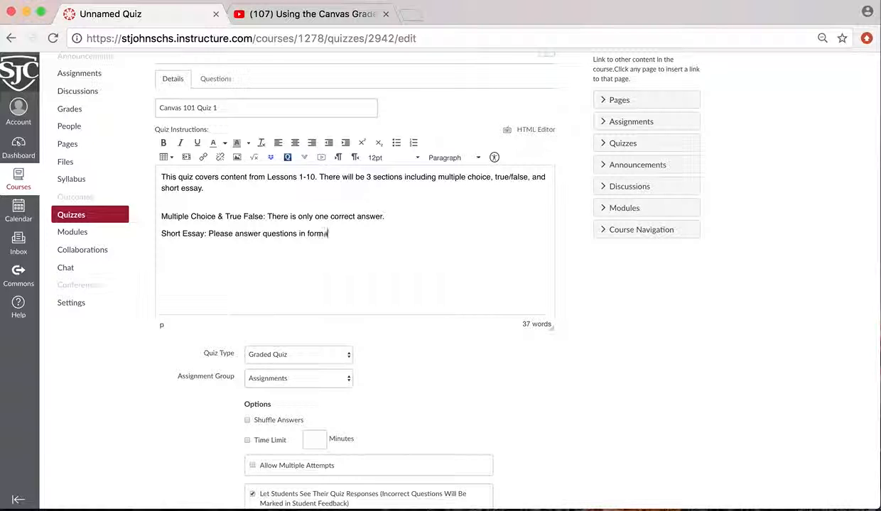
text(aragraph format.)
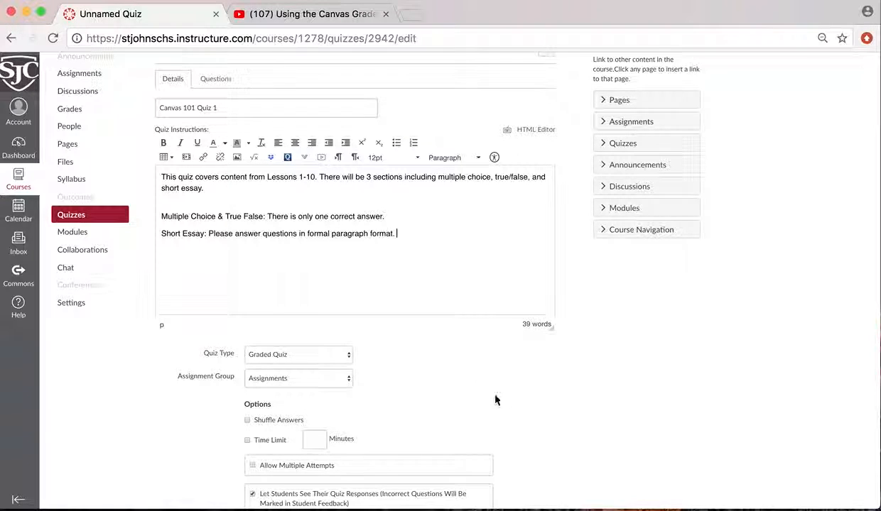
Enable answer shuffling and set the quiz time limit to 10 minutes
scroll(484, 386, down, 4)
scroll(483, 385, down, 3)
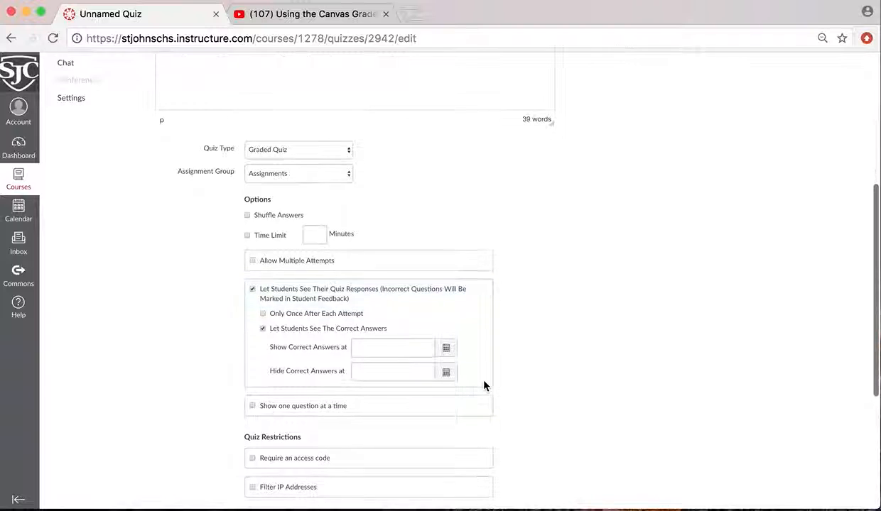
scroll(317, 140, up, 7)
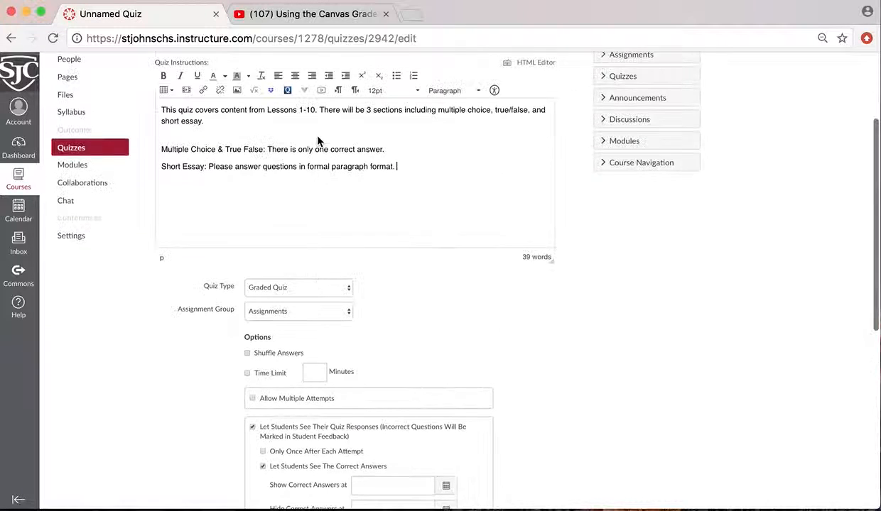
scroll(317, 139, down, 5)
scroll(317, 136, down, 1)
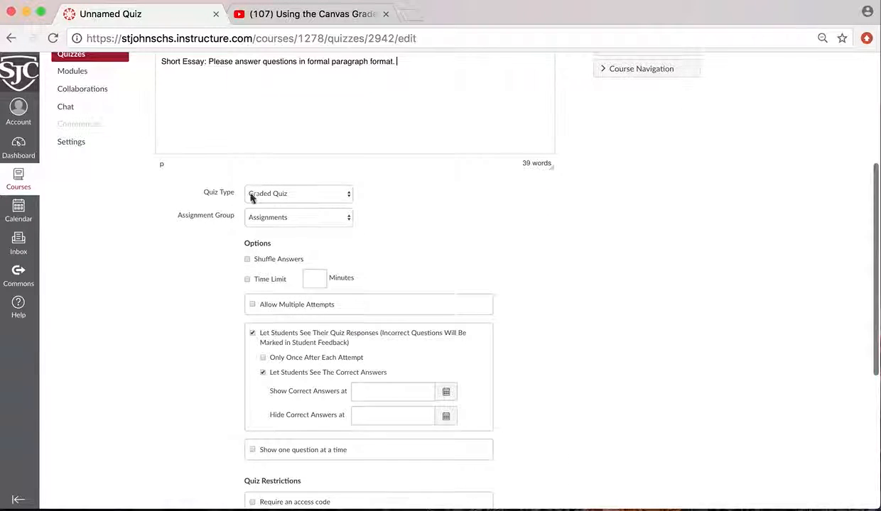
click(248, 260)
scroll(419, 255, down, 3)
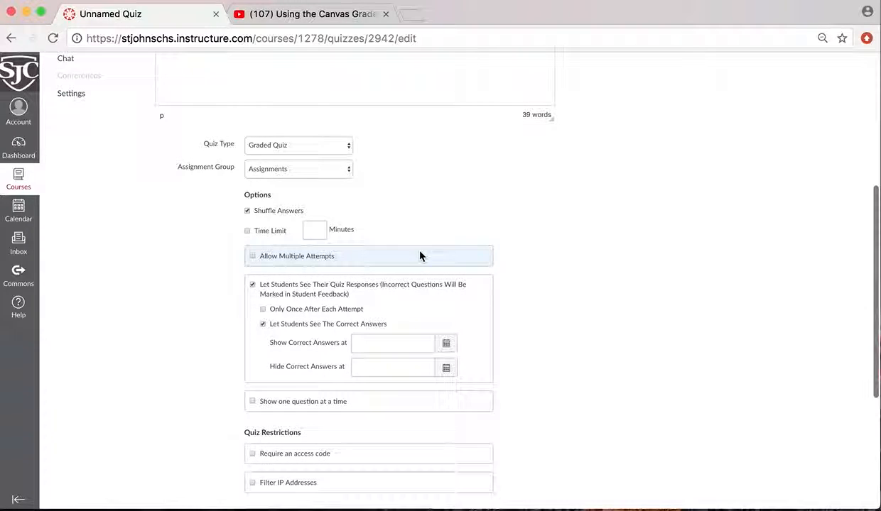
scroll(419, 256, down, 2)
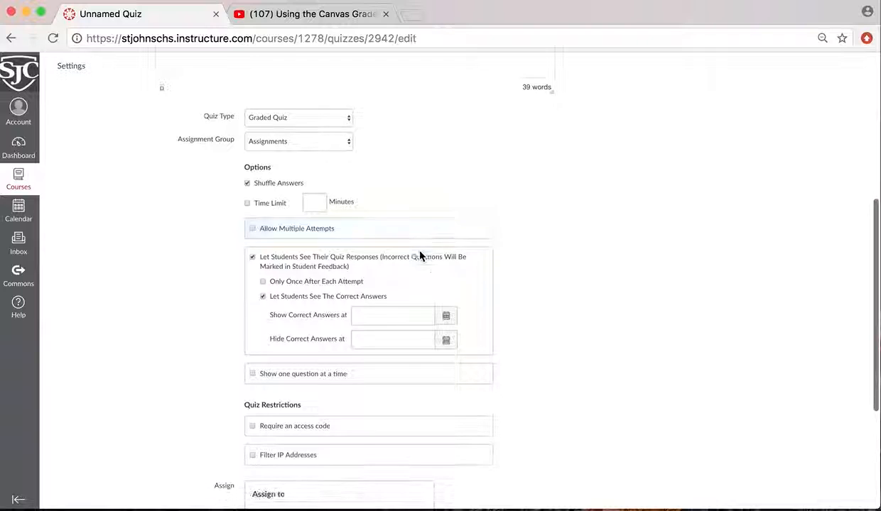
click(248, 205)
text(10)
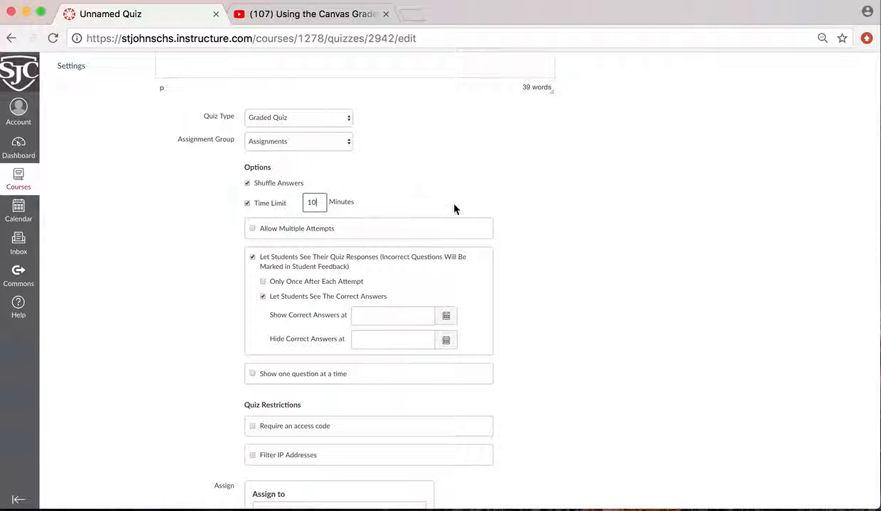
Allow multiple attempts on the quiz and limit the allowed attempts to 2
scroll(561, 240, down, 3)
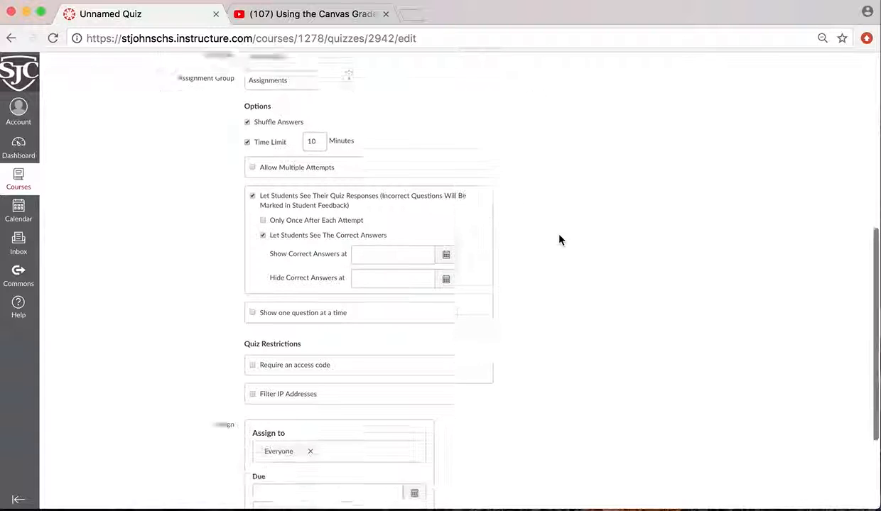
click(252, 153)
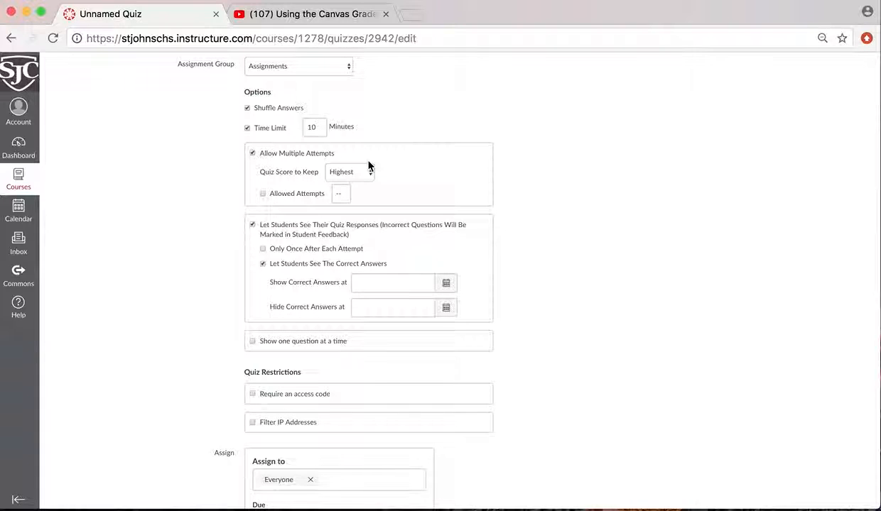
click(263, 194)
click(341, 193)
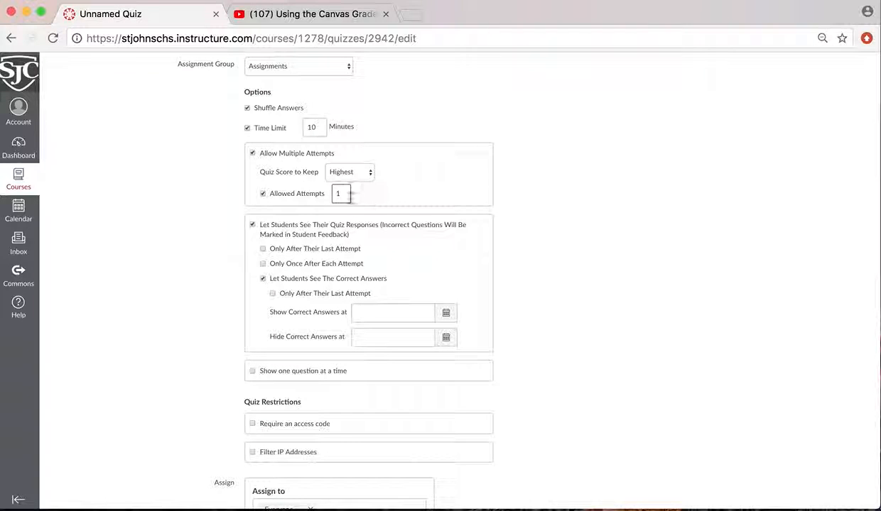
text(2)
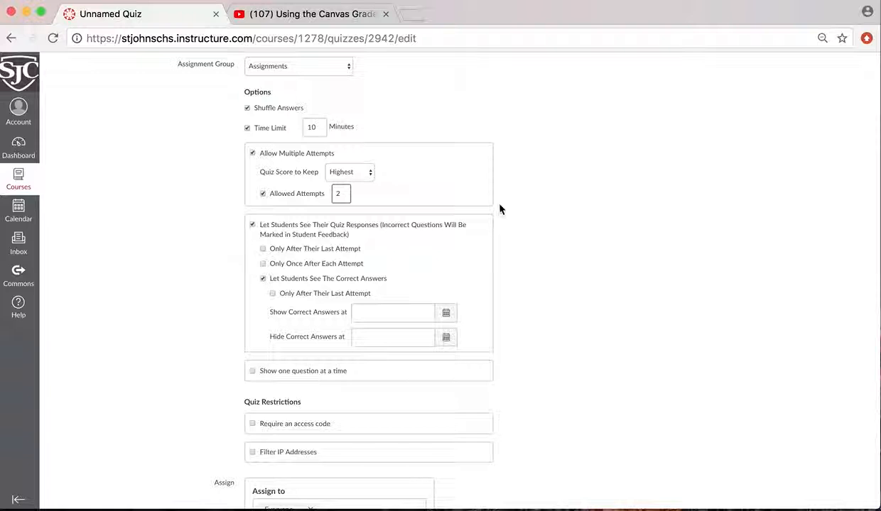
click(568, 210)
Restrict students to seeing both their quiz responses and the correct answers only after their last attempt
scroll(568, 210, down, 3)
scroll(568, 210, down, 1)
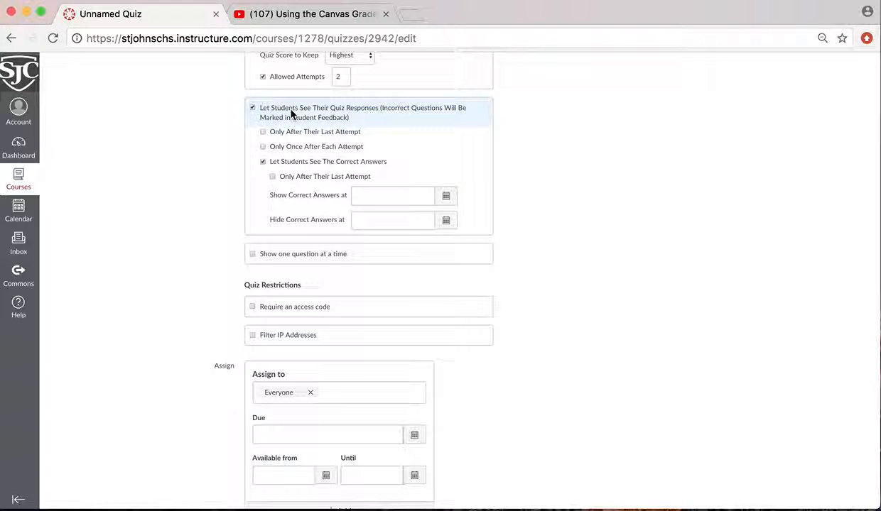
click(263, 133)
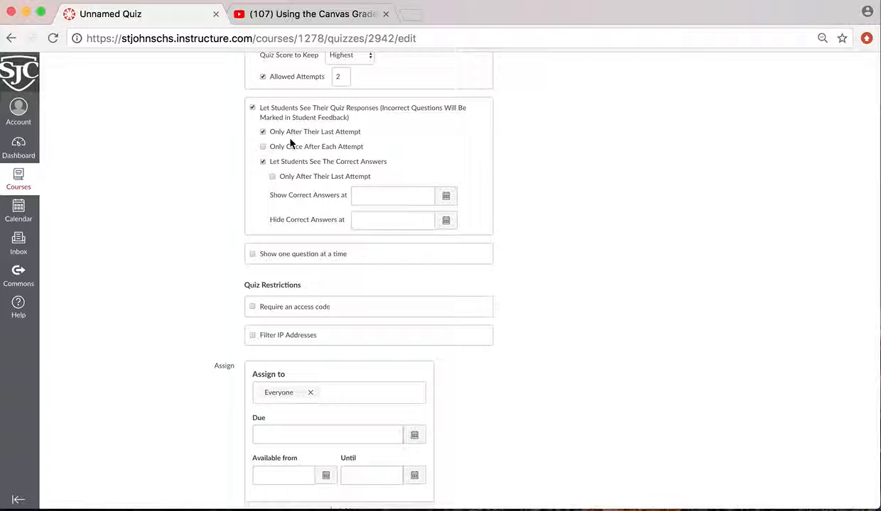
scroll(327, 110, up, 2)
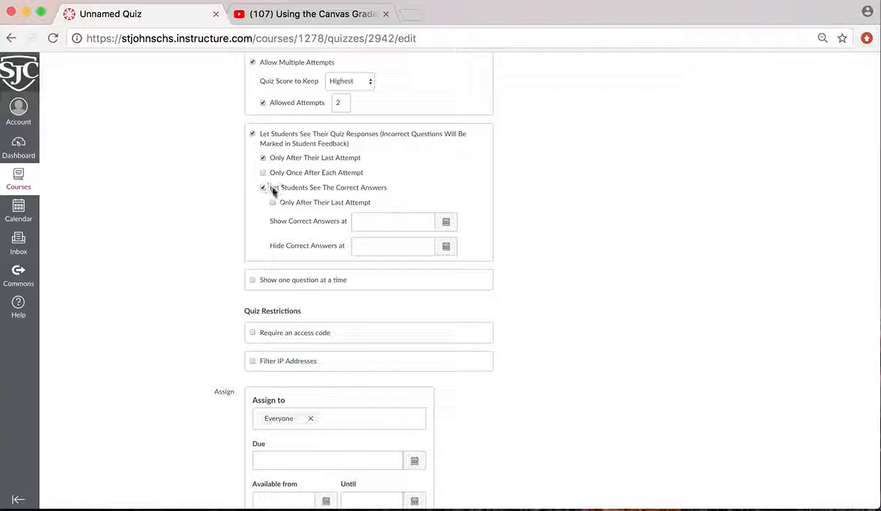
scroll(599, 217, down, 2)
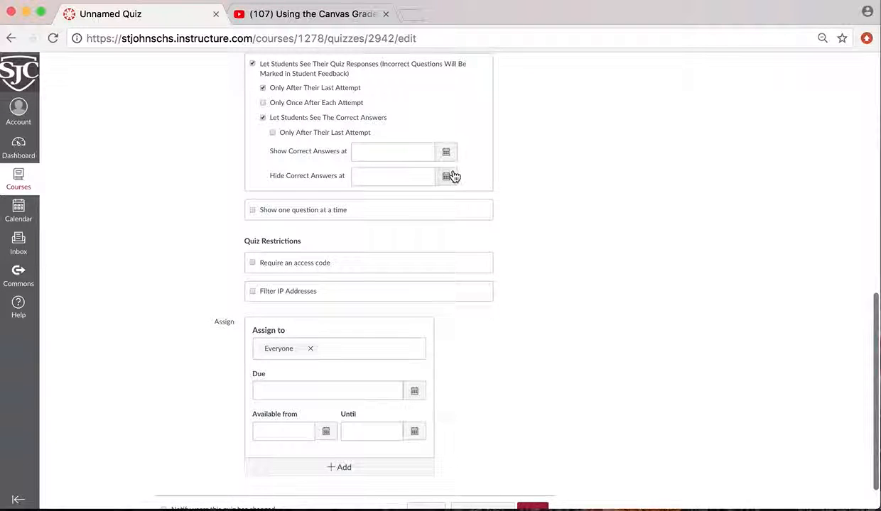
click(273, 134)
Set the quiz to show one question at a time
scroll(276, 140, down, 3)
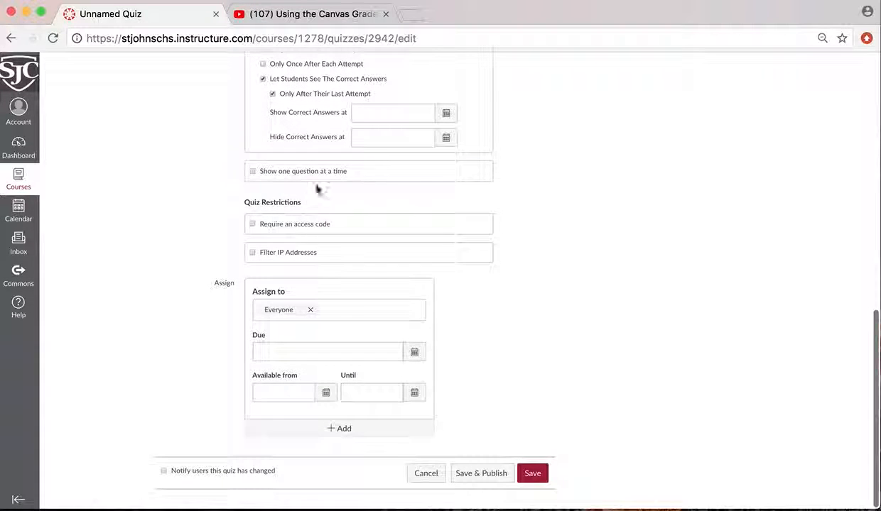
click(253, 173)
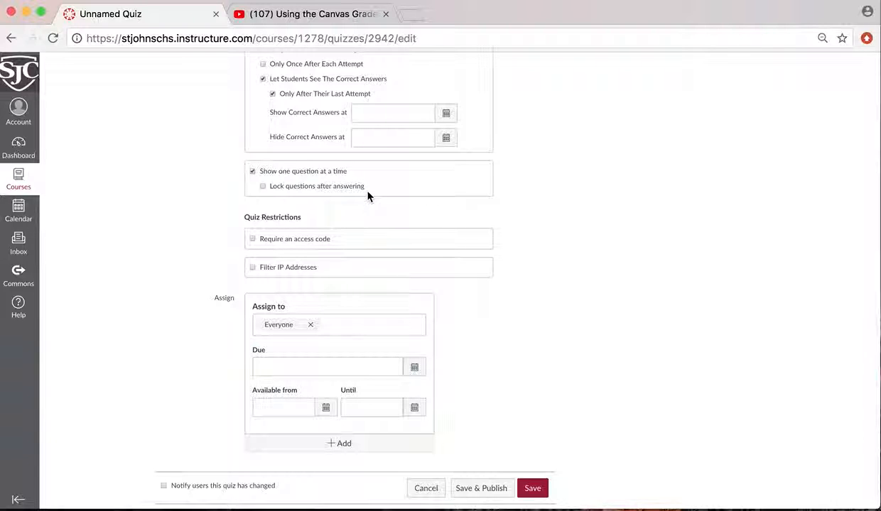
click(253, 242)
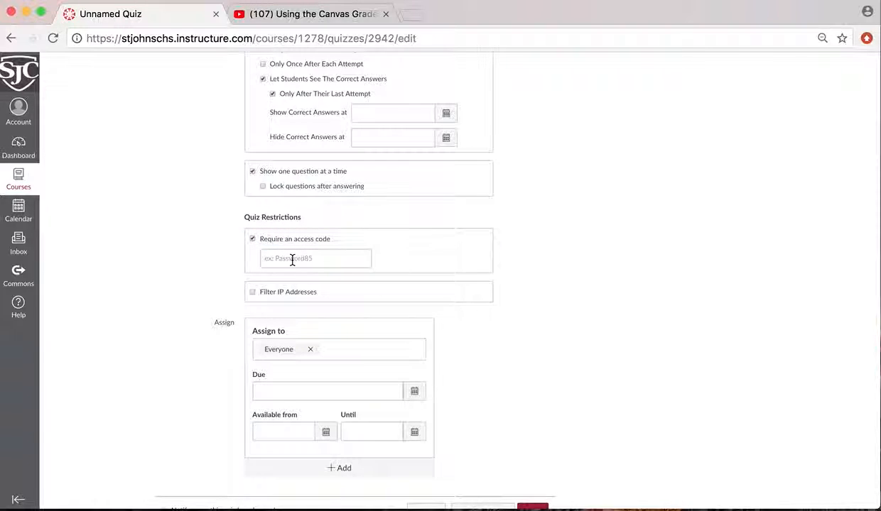
click(253, 240)
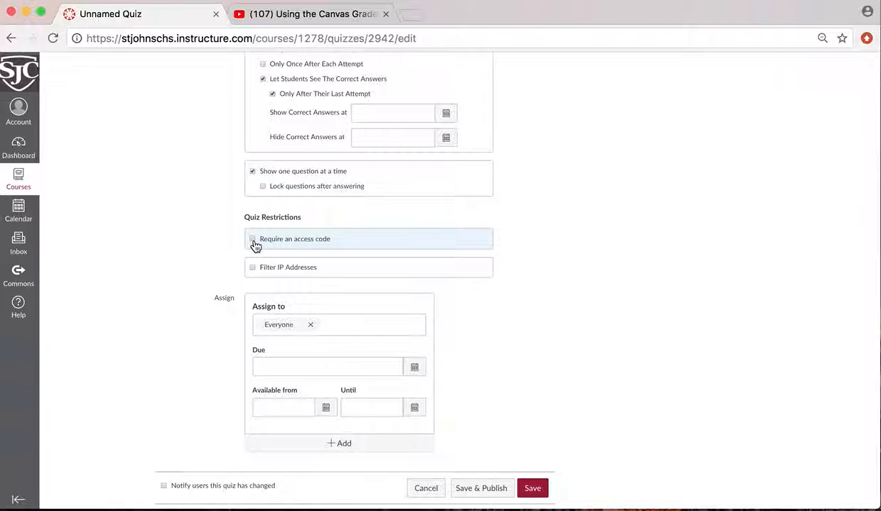
scroll(540, 384, down, 1)
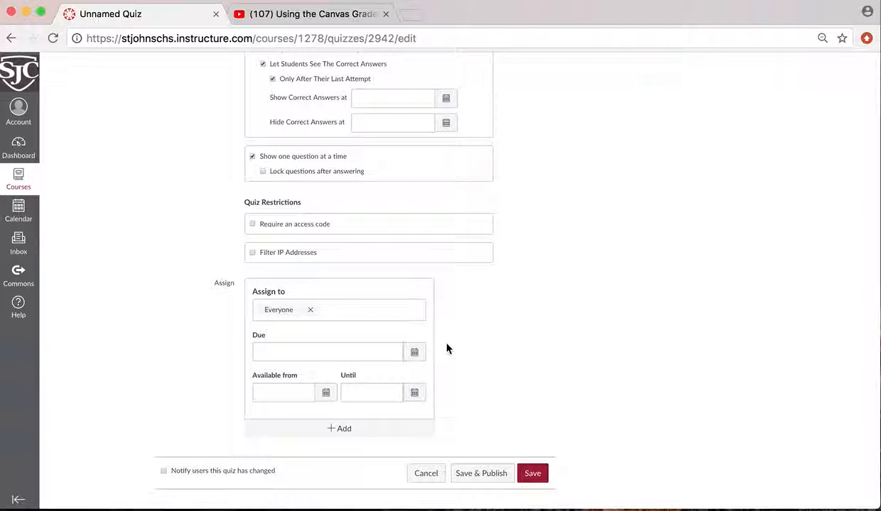
Add a new multiple choice question to the quiz and name it Question 1
scroll(515, 316, up, 15)
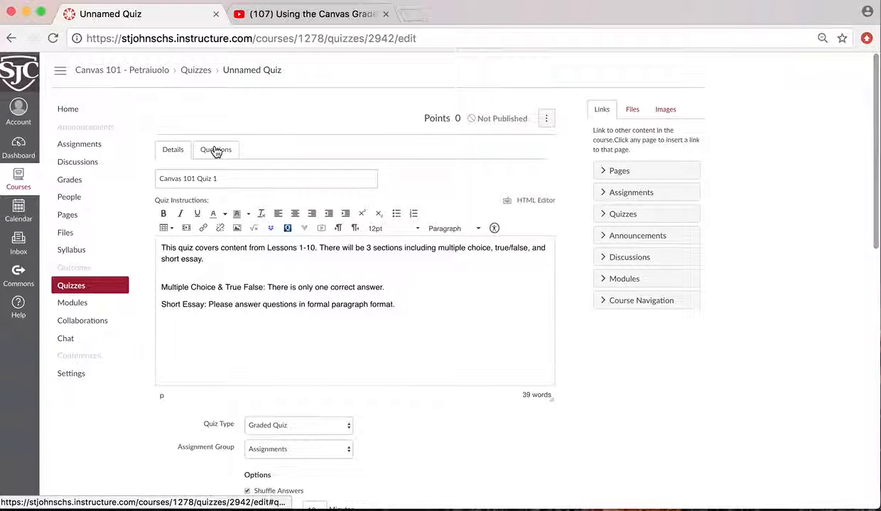
click(216, 150)
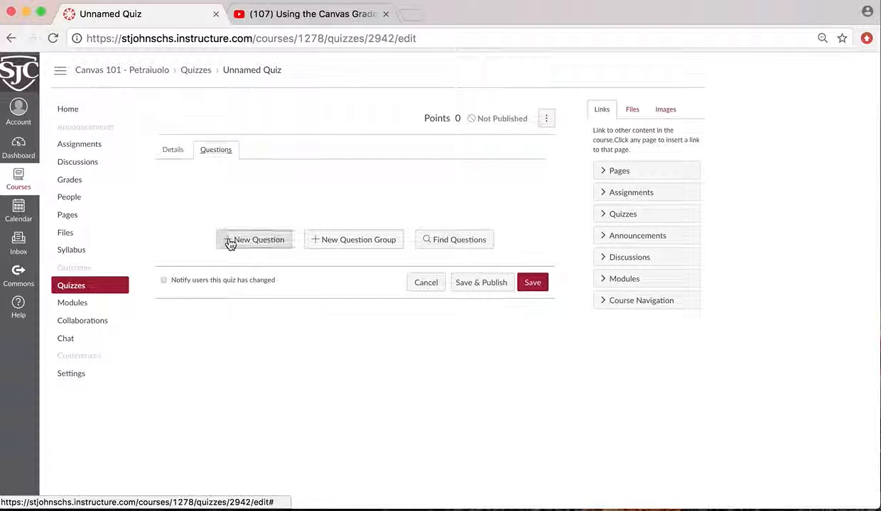
click(229, 241)
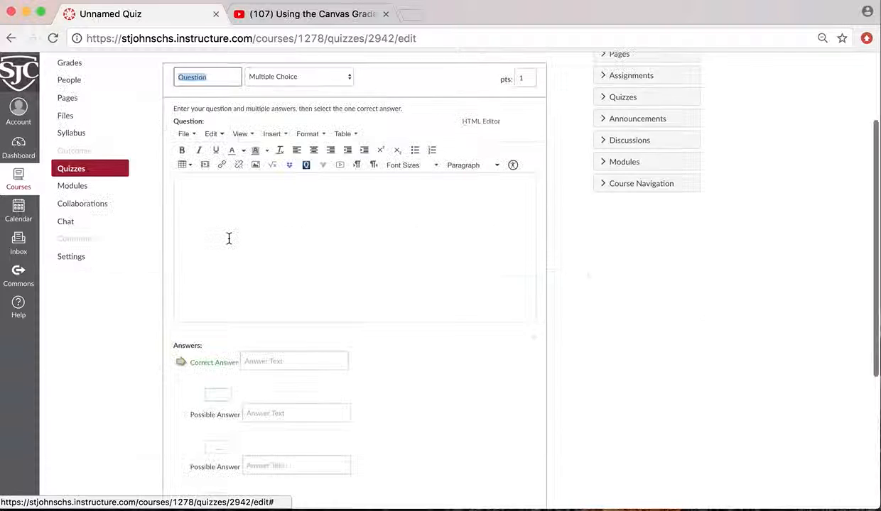
click(240, 190)
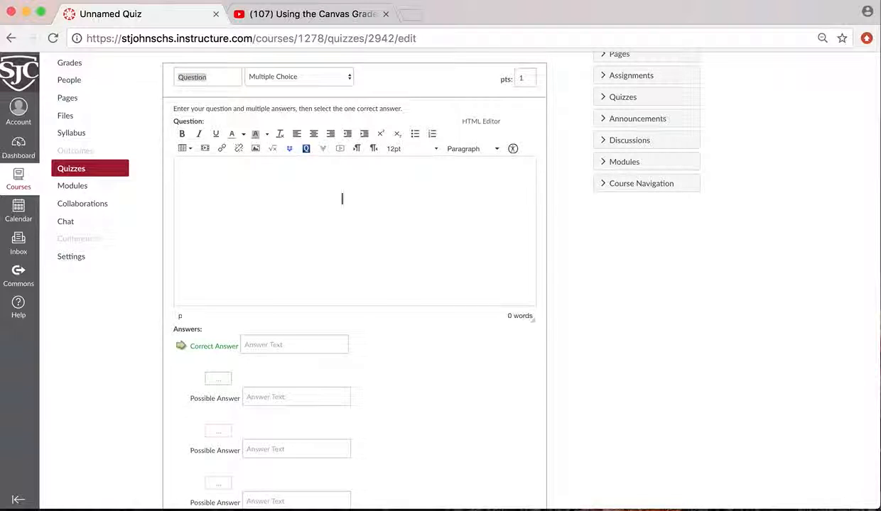
scroll(263, 88, up, 3)
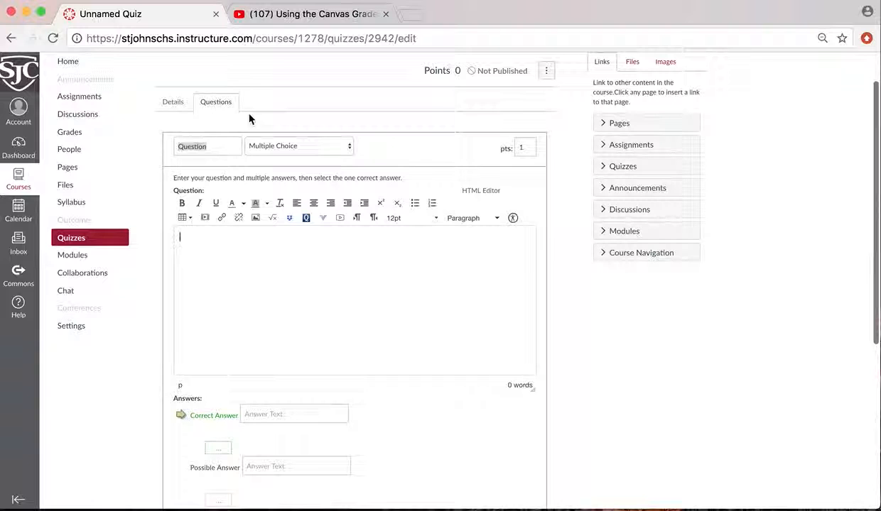
click(210, 142)
text(1)
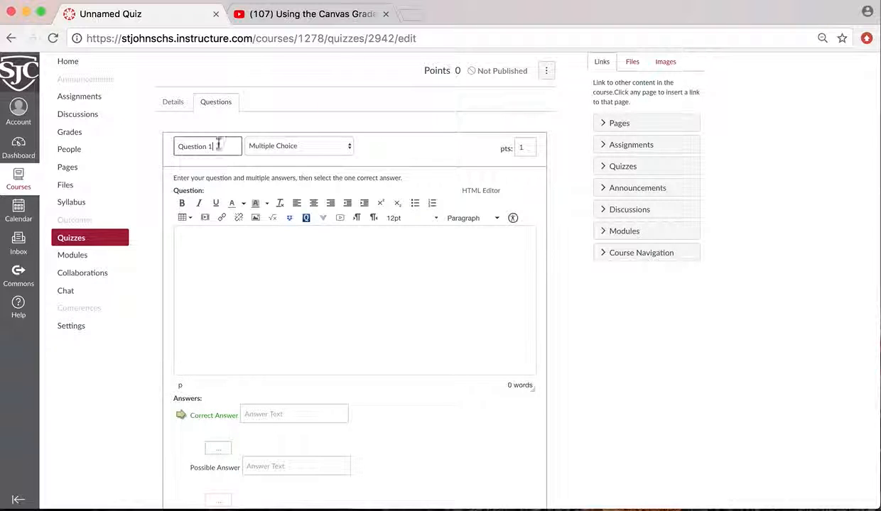
click(290, 147)
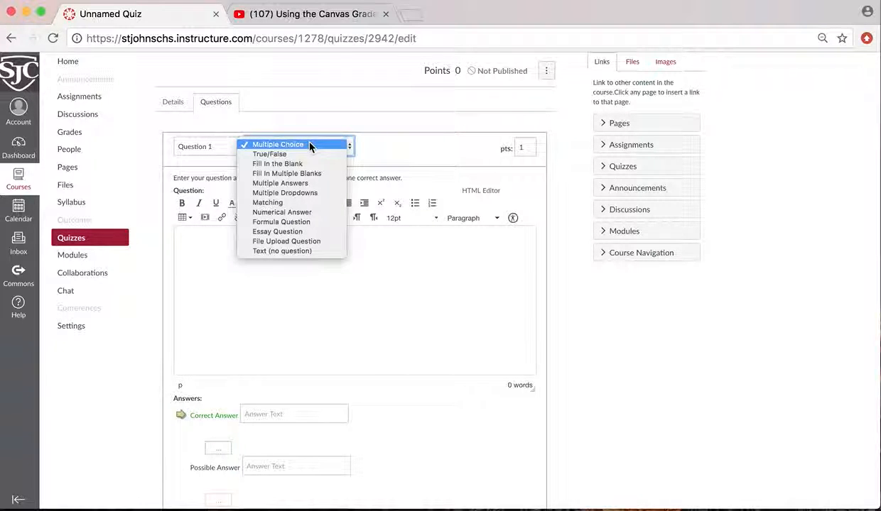
click(310, 223)
click(301, 145)
Enter the question text "Which of the following can you do while making groups in Canvas?"
click(298, 260)
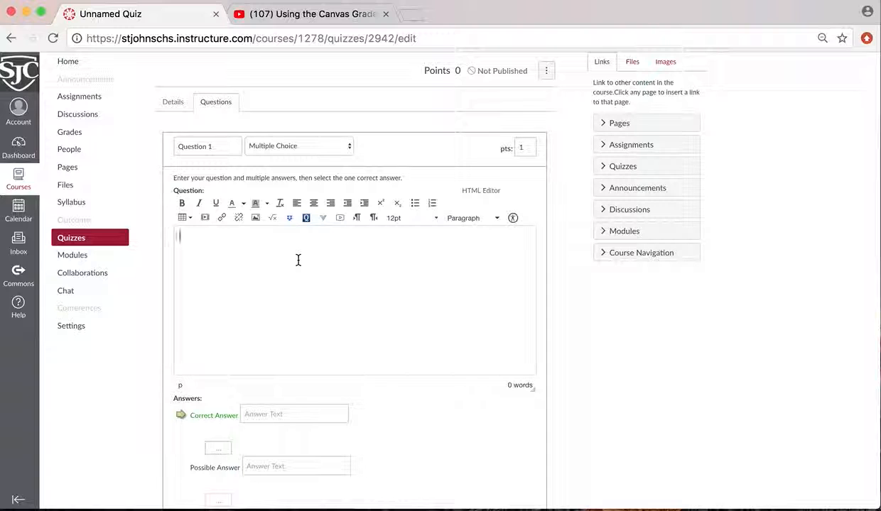
text(Which of the following is)
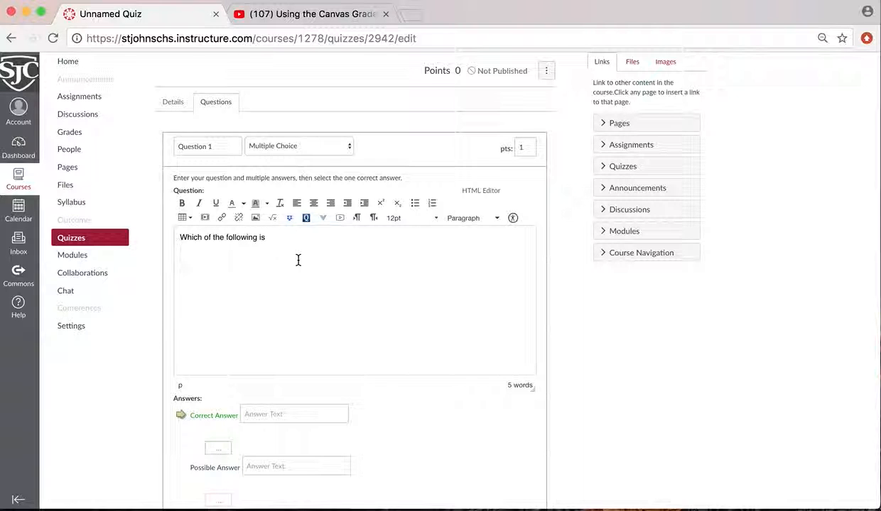
text( a featu)
text(re of)
text( mak)
key(BackSpace)
key(BackSpace)
key(BackSpace)
key(BackSpace)
key(BackSpace)
key(BackSpace)
key(BackSpace)
key(BackSpace)
key(BackSpace)
key(BackSpace)
key(BackSpace)
key(BackSpace)
key(BackSpace)
key(BackSpace)
text(can you do while )
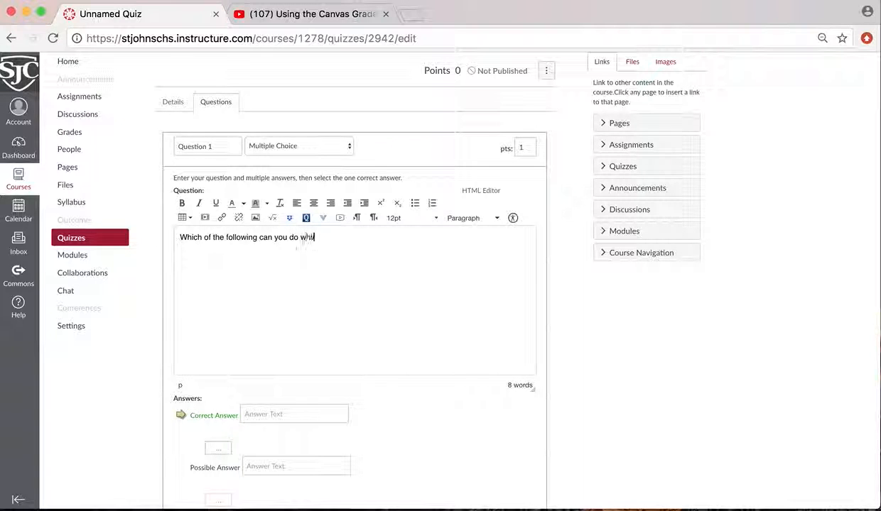
text(making groups )
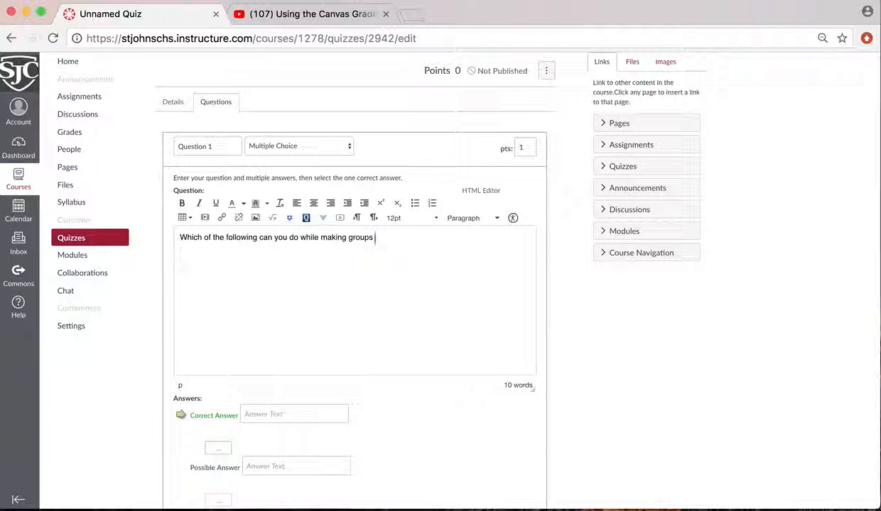
text(in Canvas?)
Fill in the first two answers with "Assign group leaders" and "Make random groups"
scroll(375, 342, down, 5)
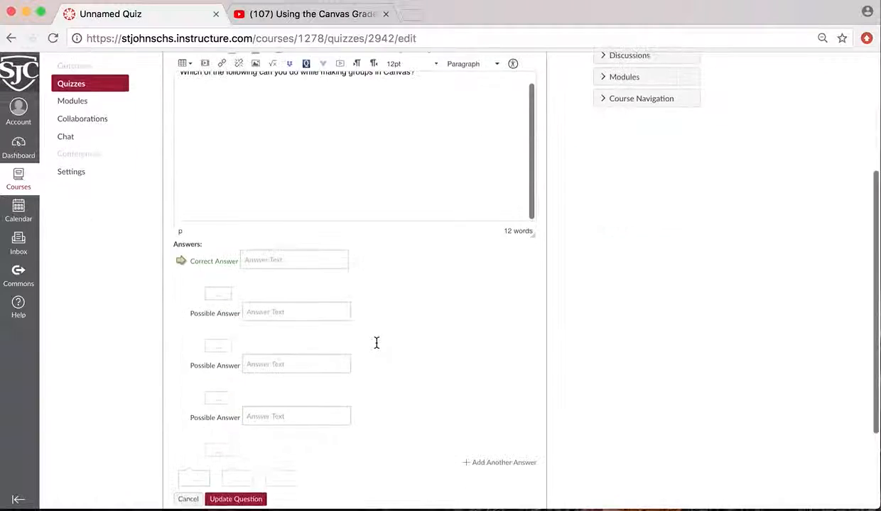
click(273, 231)
text(Assign gro)
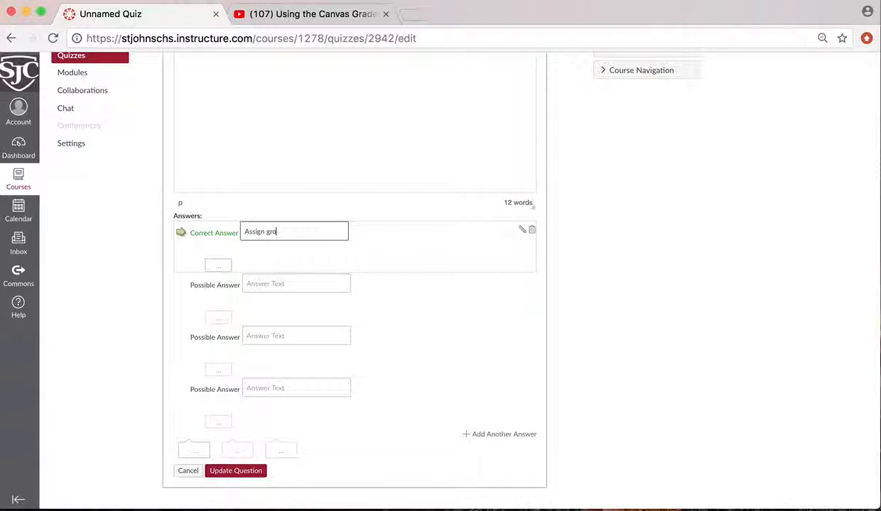
text(up leaders)
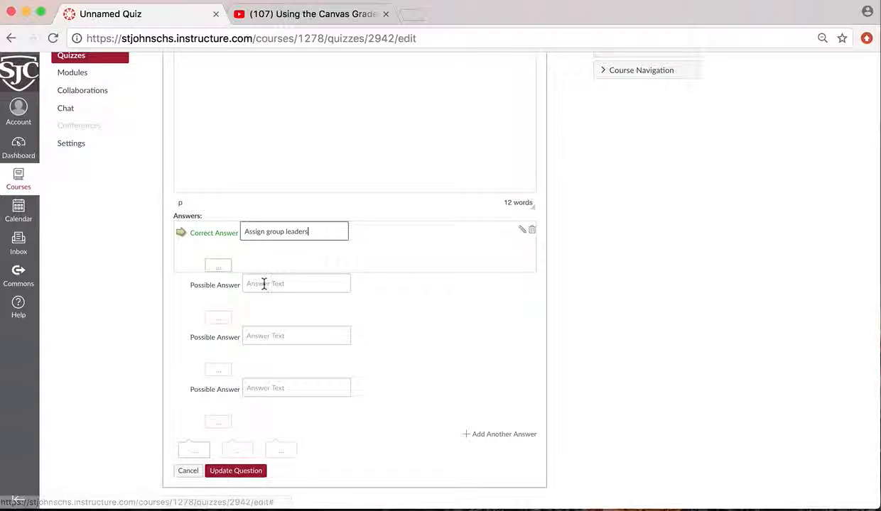
click(265, 284)
text(Make random groups)
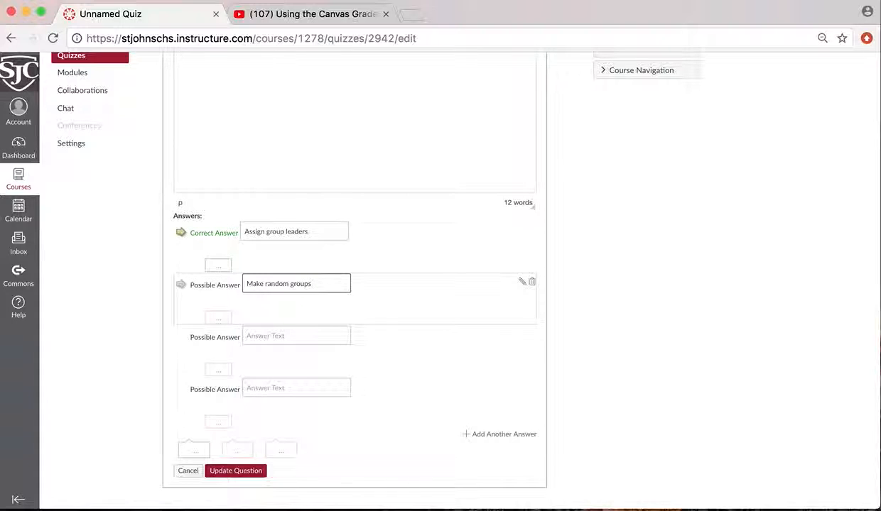
Enter "Require groups to be in the same section" as the third possible answer
click(289, 335)
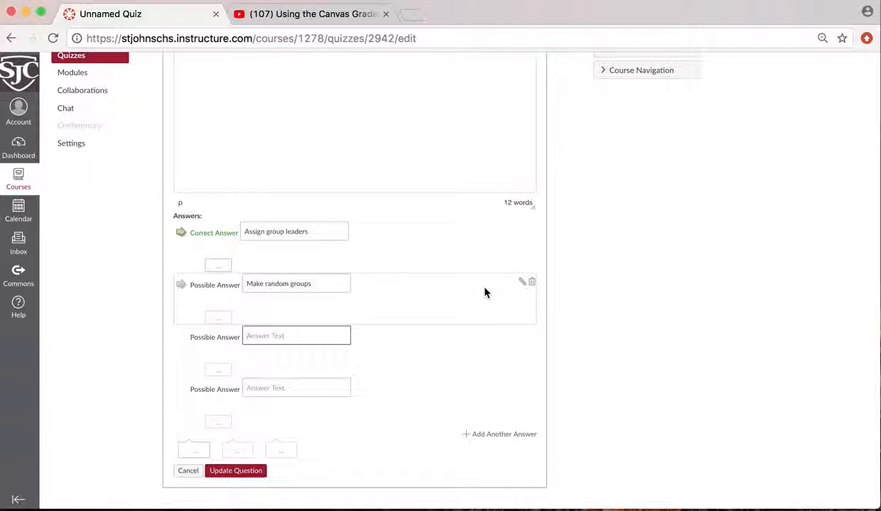
text(Rew)
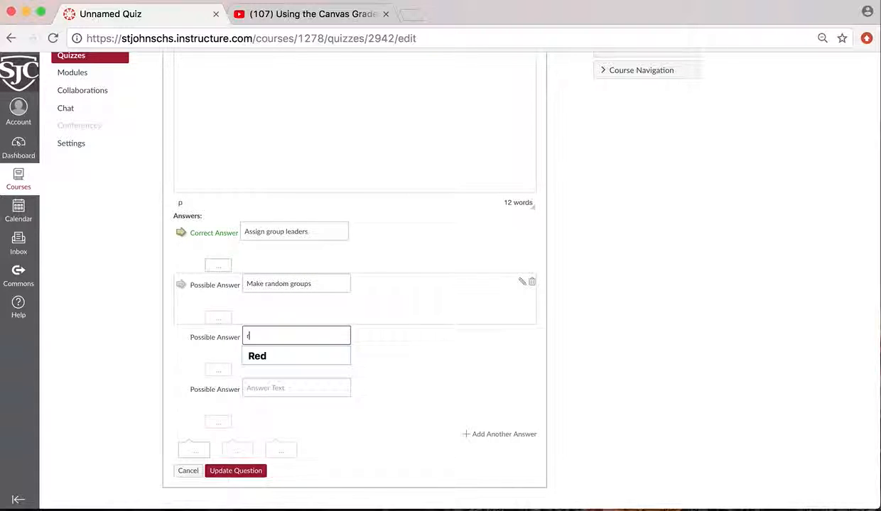
text(u)
key(BackSpace)
key(BackSpace)
key(BackSpace)
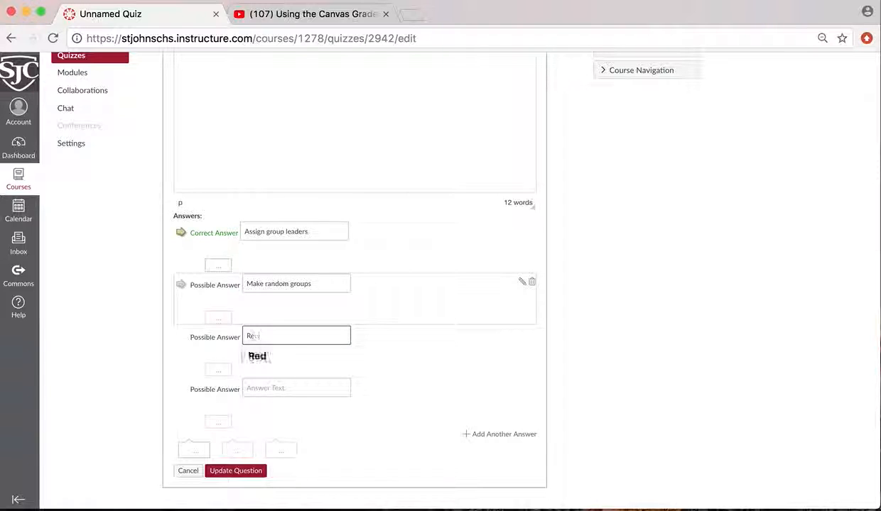
text(equire groups)
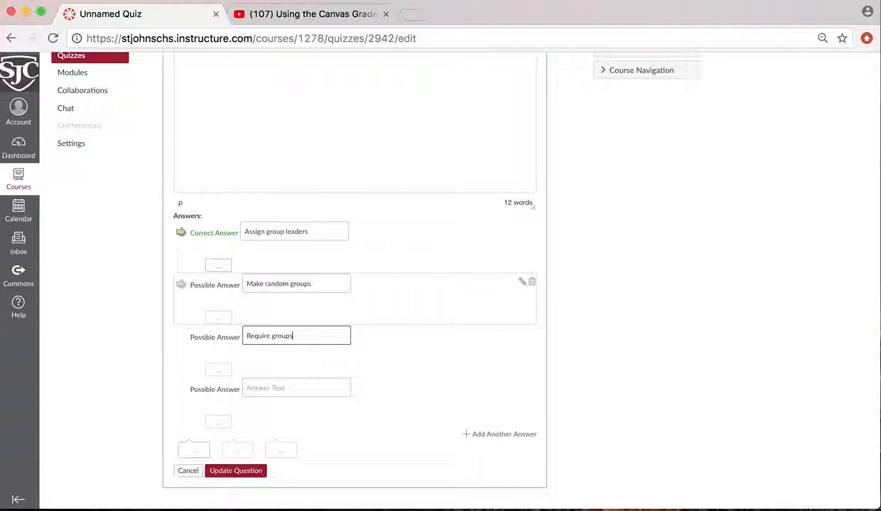
text( to be in the same section)
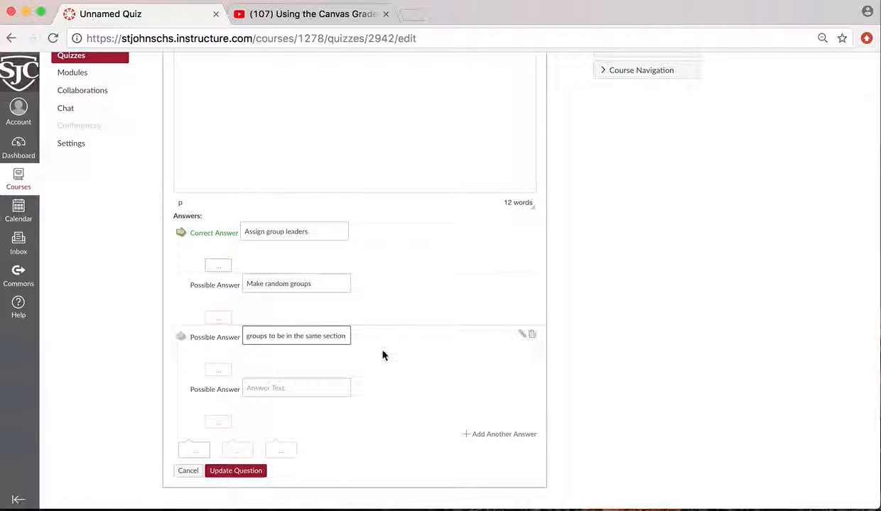
Enter "All of the Above" as the fourth answer, mark it as the correct one and save the question
click(295, 388)
text(All of the)
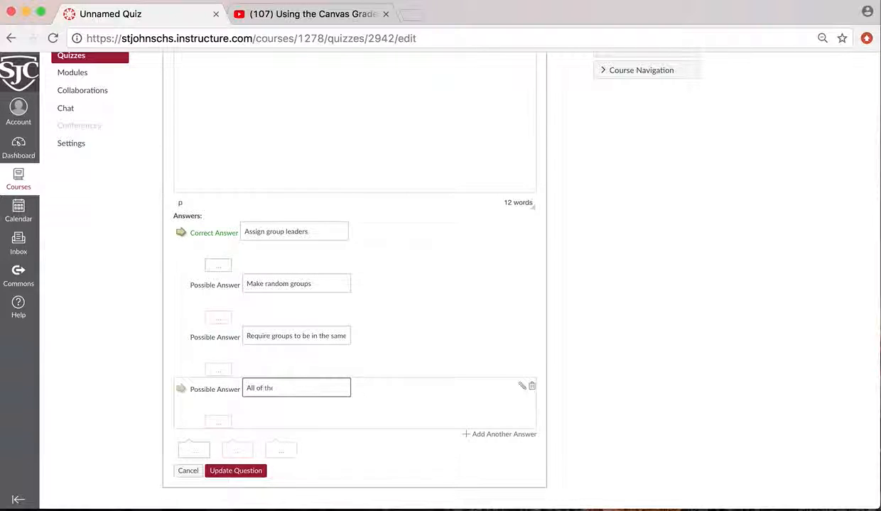
text( Above)
click(180, 390)
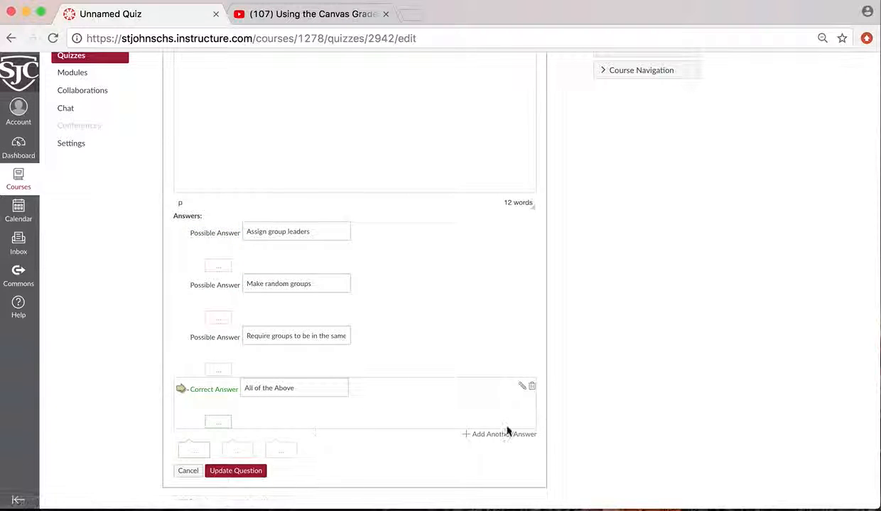
scroll(491, 433, down, 3)
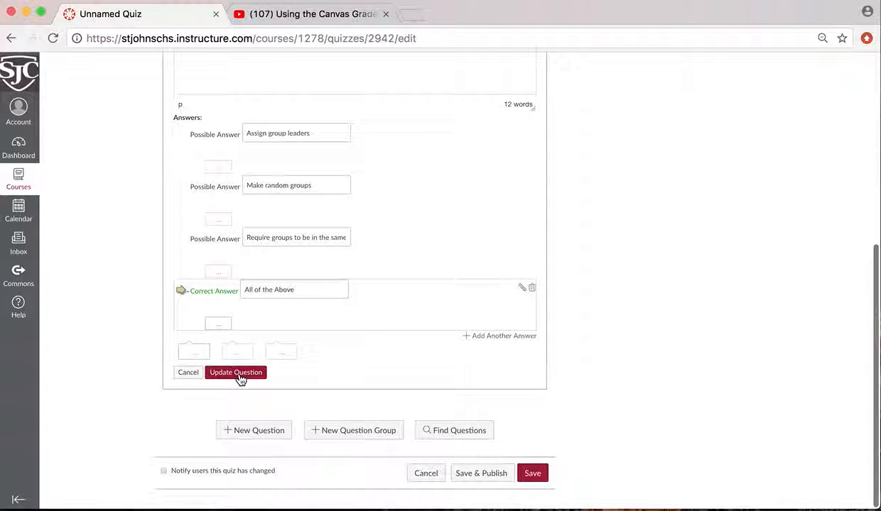
click(236, 374)
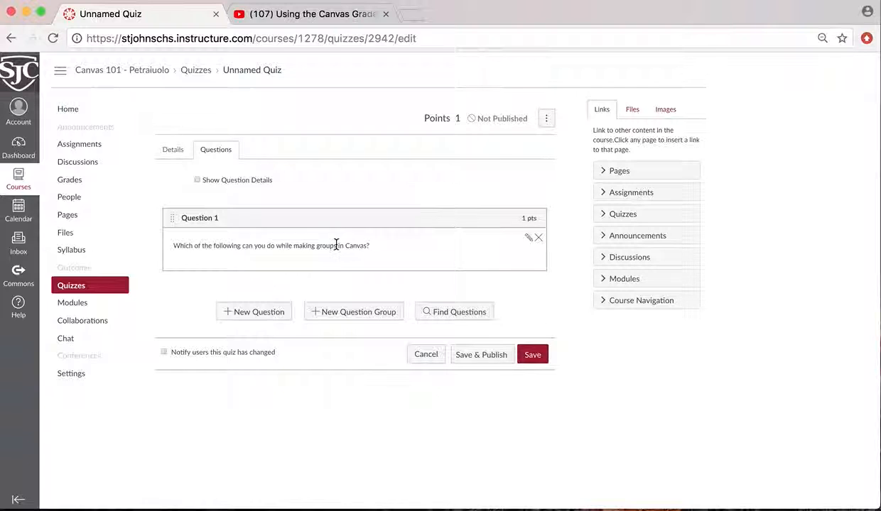
Add another question to the quiz and set its type to True/False
click(250, 312)
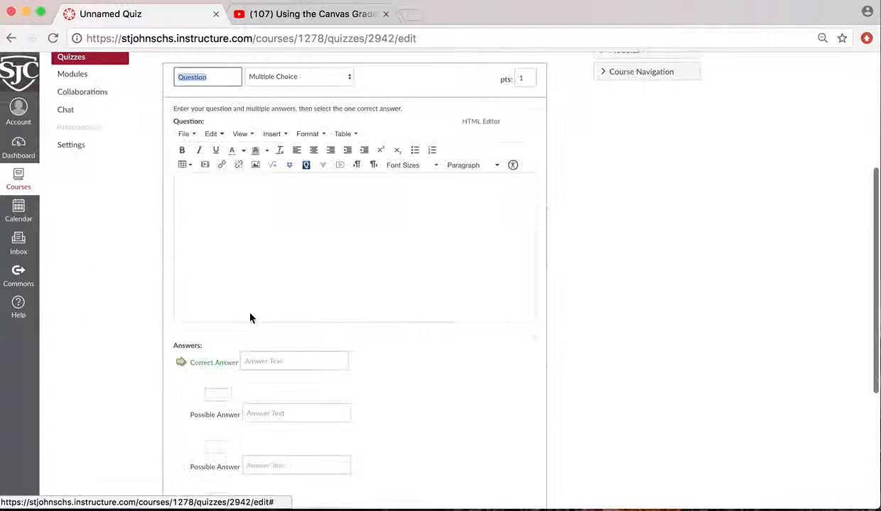
click(312, 76)
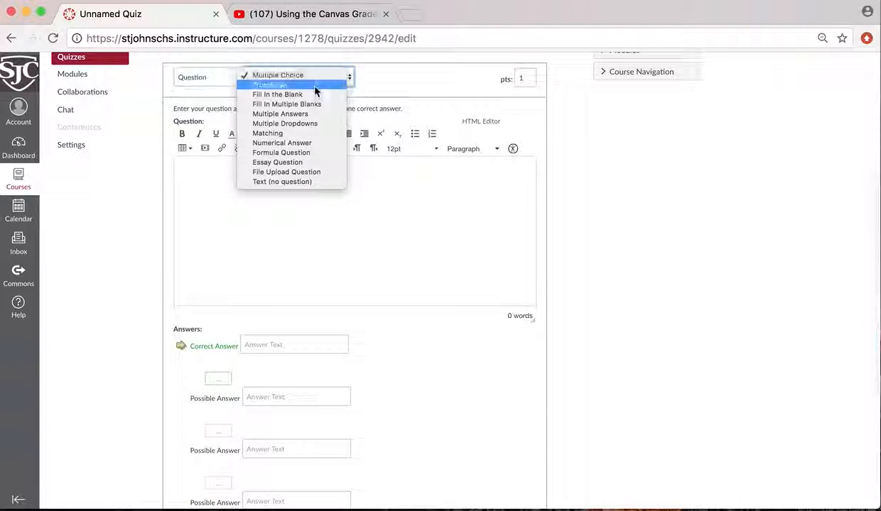
click(314, 87)
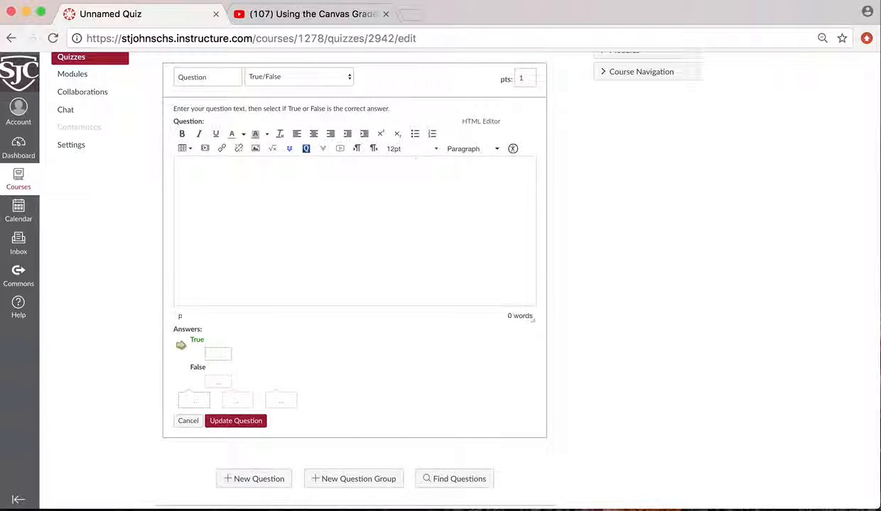
Enter the statement "Student assignment due dates automatically appear in the student calendar." and save the question with True as the correct answer
text(The )
text(studen)
key(BackSpace)
key(BackSpace)
key(BackSpace)
key(BackSpace)
key(BackSpace)
key(BackSpace)
key(BackSpace)
key(BackSpace)
key(BackSpace)
key(BackSpace)
text(STudent A)
key(BackSpace)
text(ssignment d)
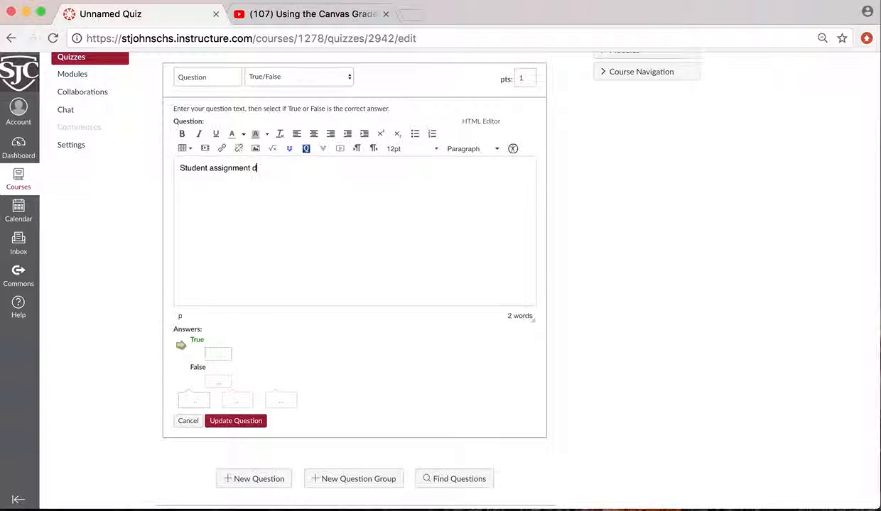
text(ue dates auto)
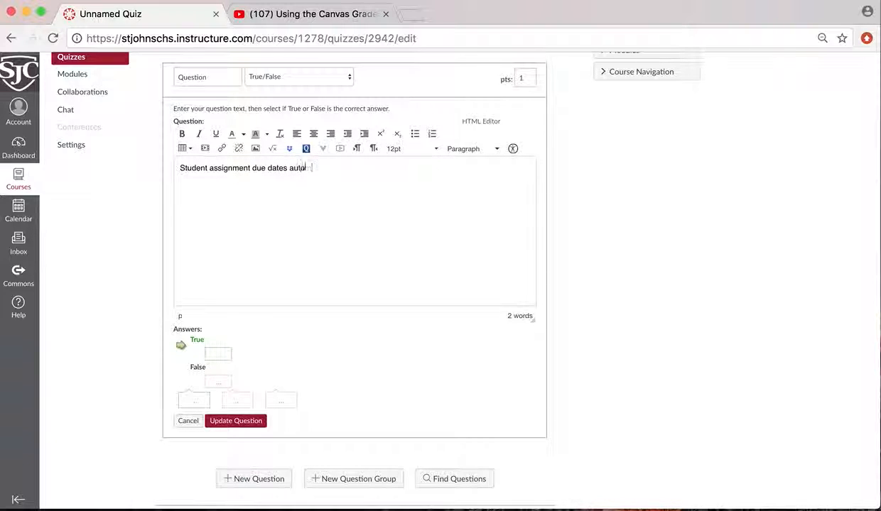
text(matically ae)
text(pear in the student )
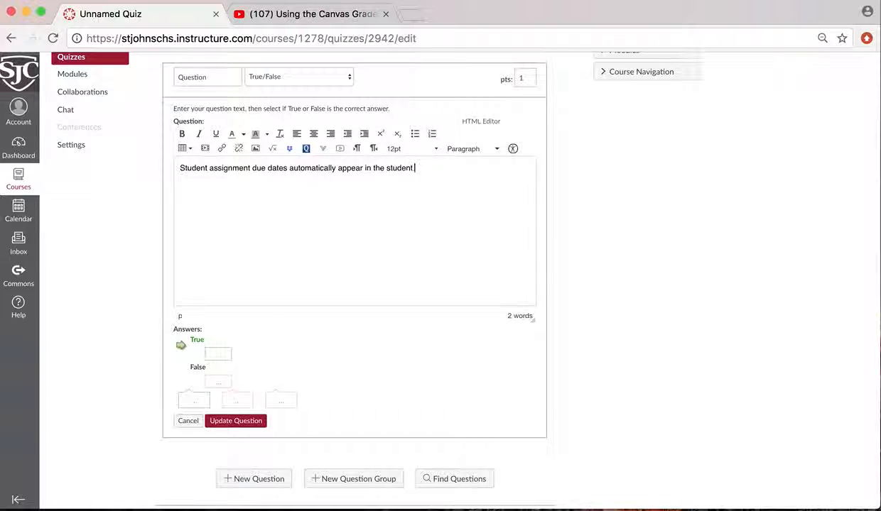
text(calendar.)
scroll(275, 416, down, 1)
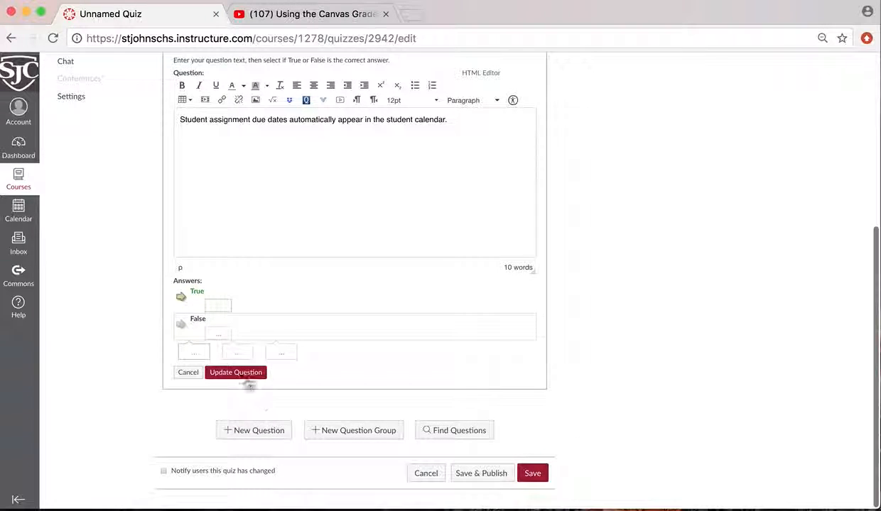
click(238, 371)
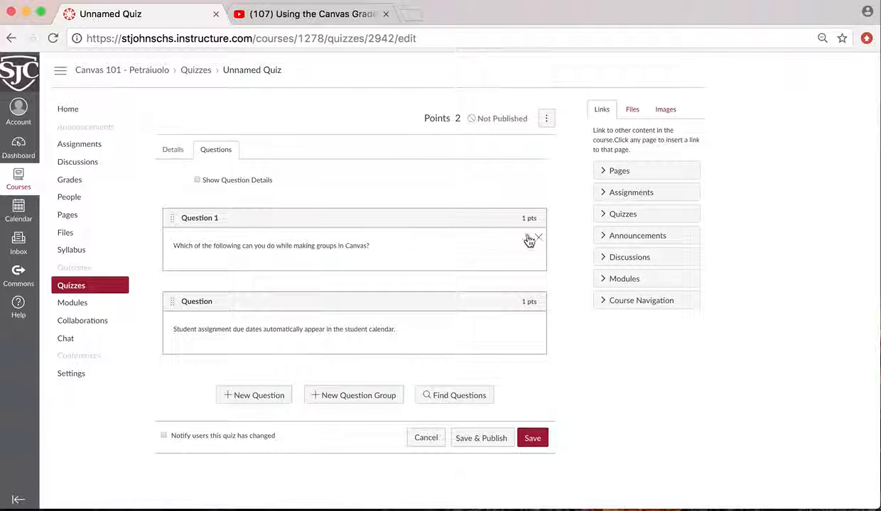
Set the value of the multiple choice question about making groups to 2 points and update the question
click(529, 237)
scroll(529, 126, up, 2)
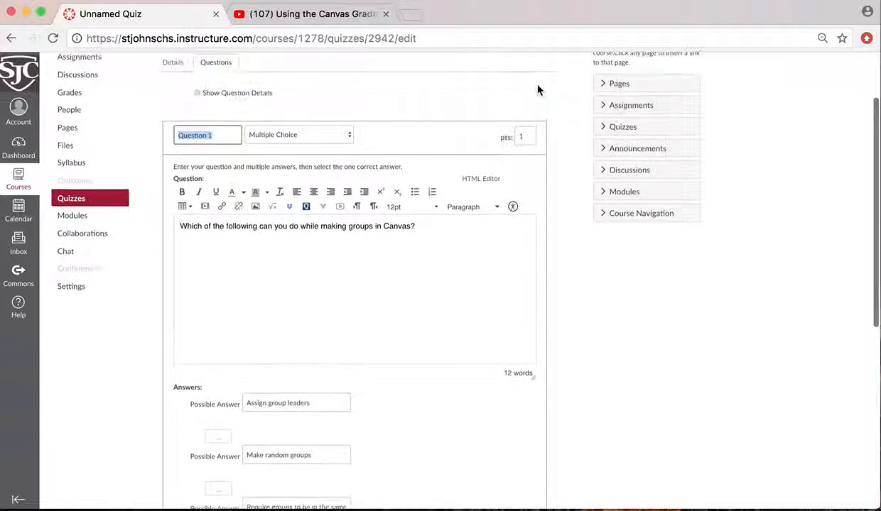
click(526, 140)
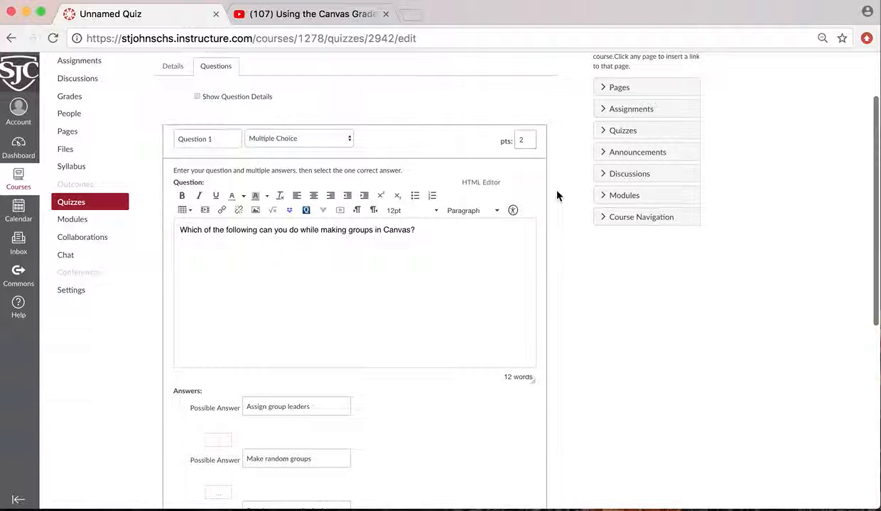
text(2)
scroll(584, 252, down, 2)
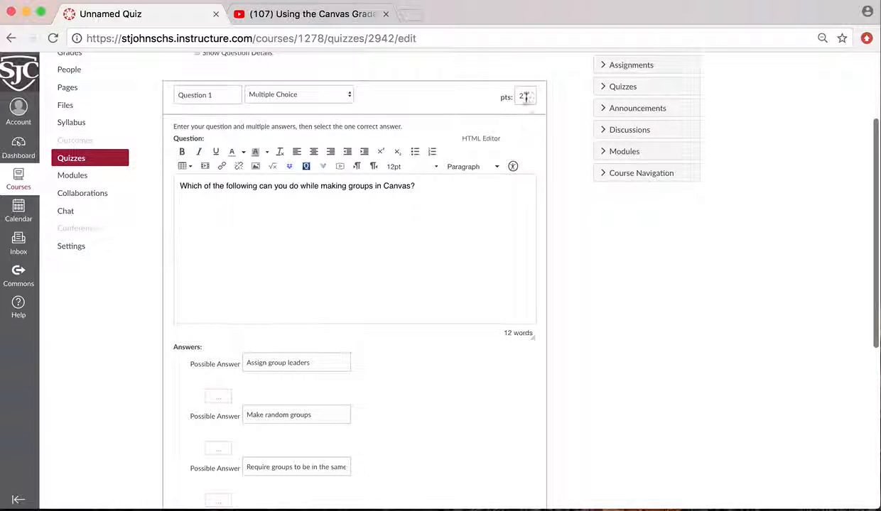
scroll(601, 327, down, 10)
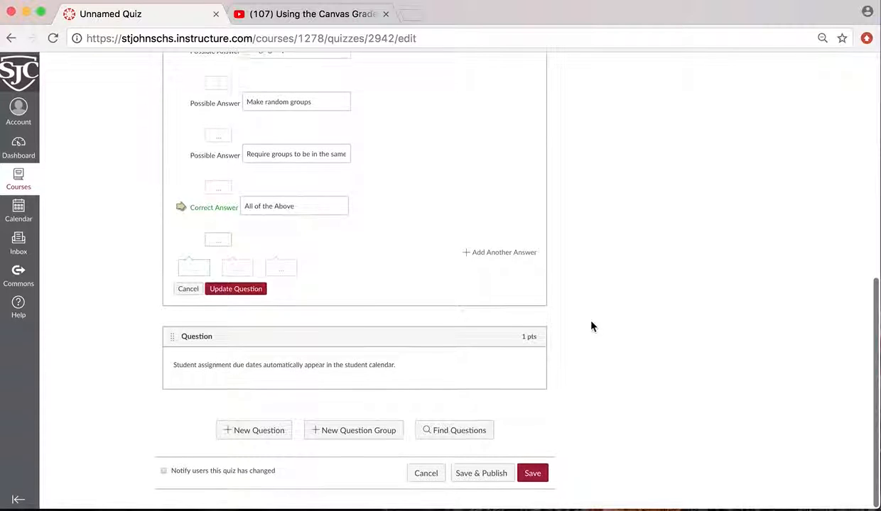
scroll(550, 194, up, 12)
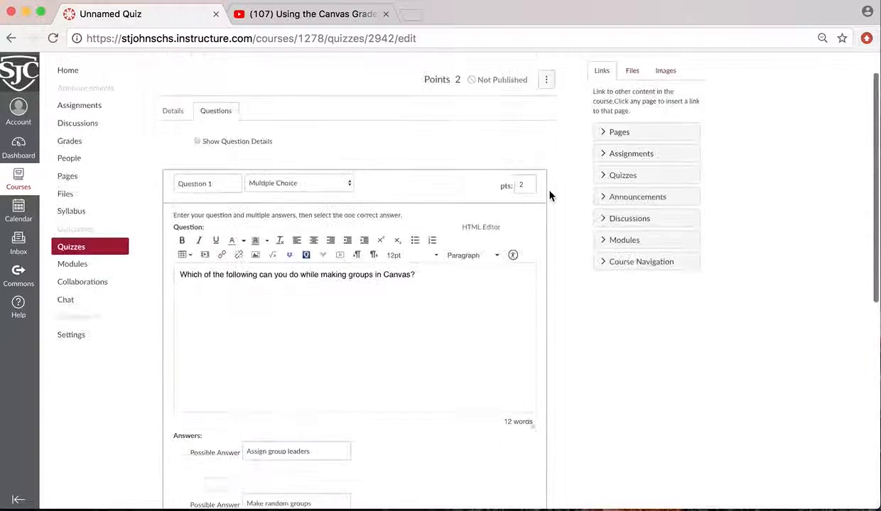
scroll(551, 195, down, 9)
click(223, 431)
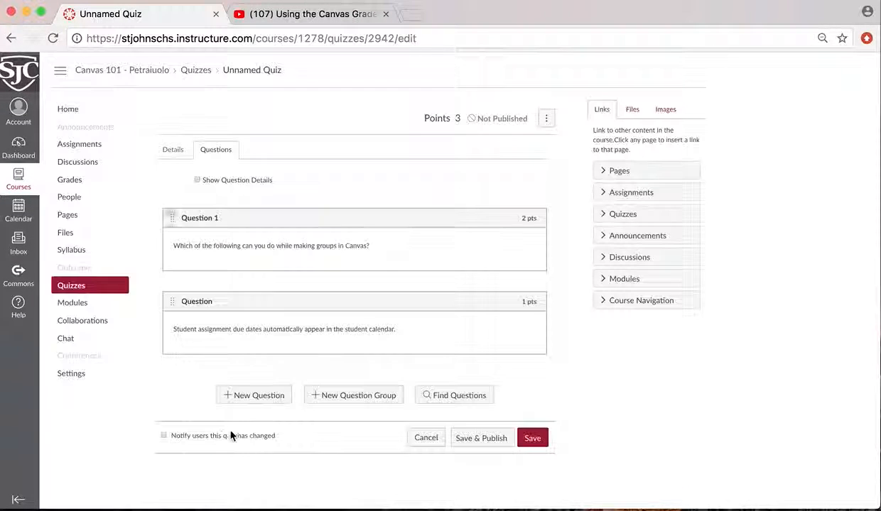
Add another question to the quiz, set its type to Essay Question and its value to 5 points
click(257, 395)
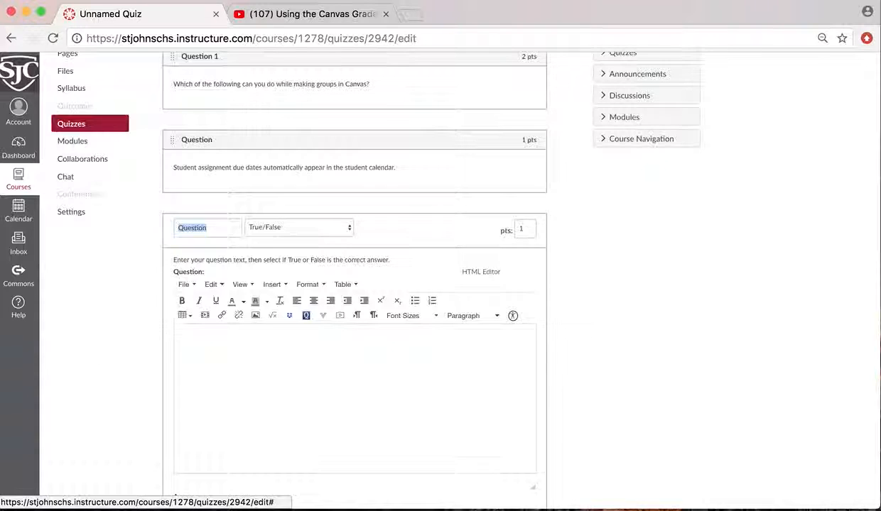
scroll(384, 112, up, 3)
scroll(382, 111, down, 3)
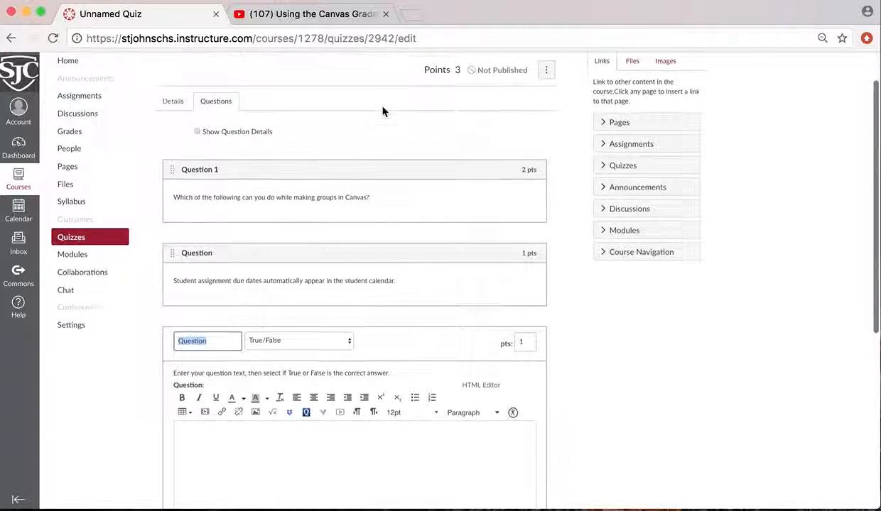
scroll(349, 288, down, 2)
click(334, 237)
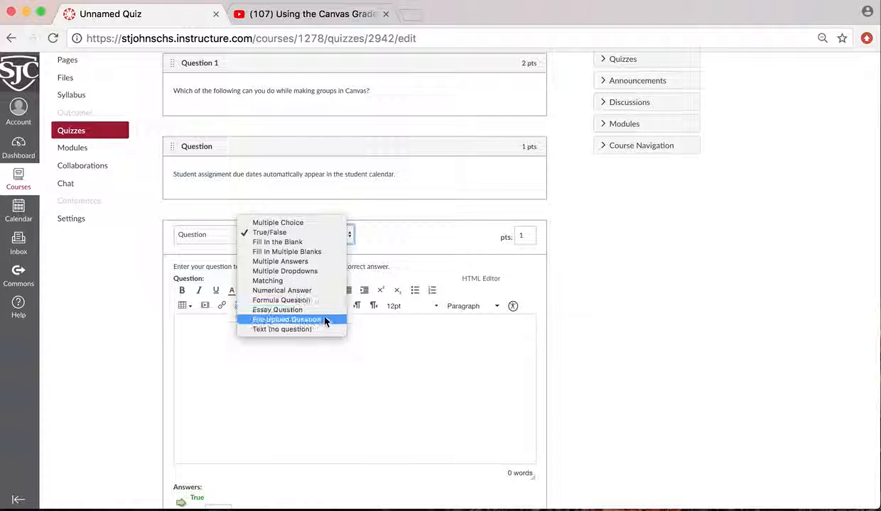
click(582, 229)
click(525, 237)
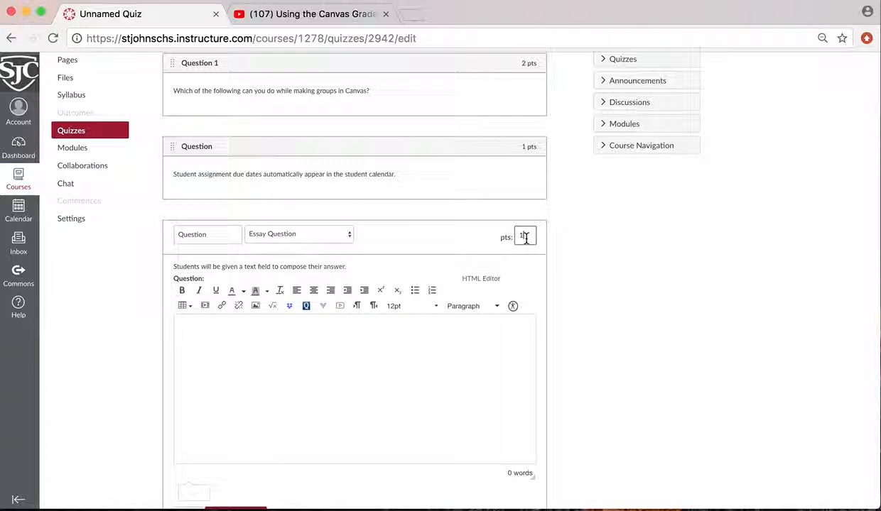
key(BackSpace)
text(5)
Enter "What is an LMS? How can they be beneficial during the learning process?" as the essay question text and save the question
click(386, 348)
scroll(386, 348, down, 2)
scroll(386, 348, up, 1)
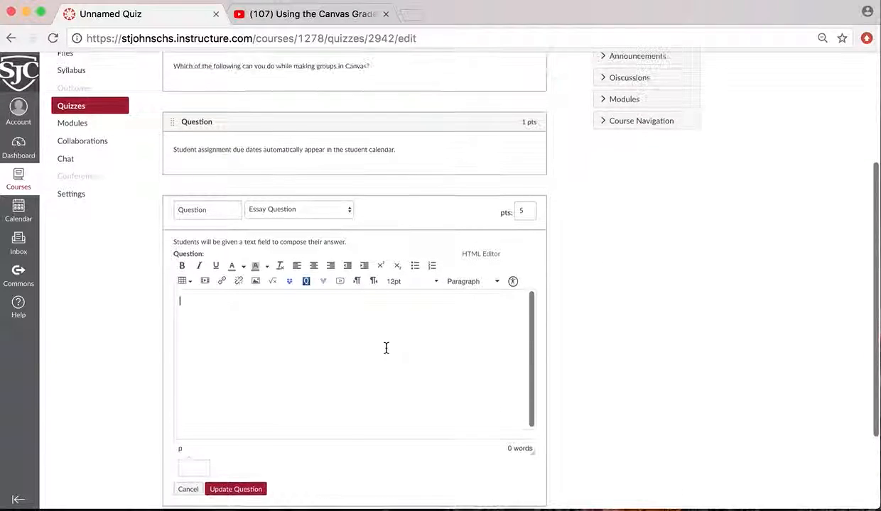
scroll(646, 332, down, 1)
scroll(645, 332, down, 1)
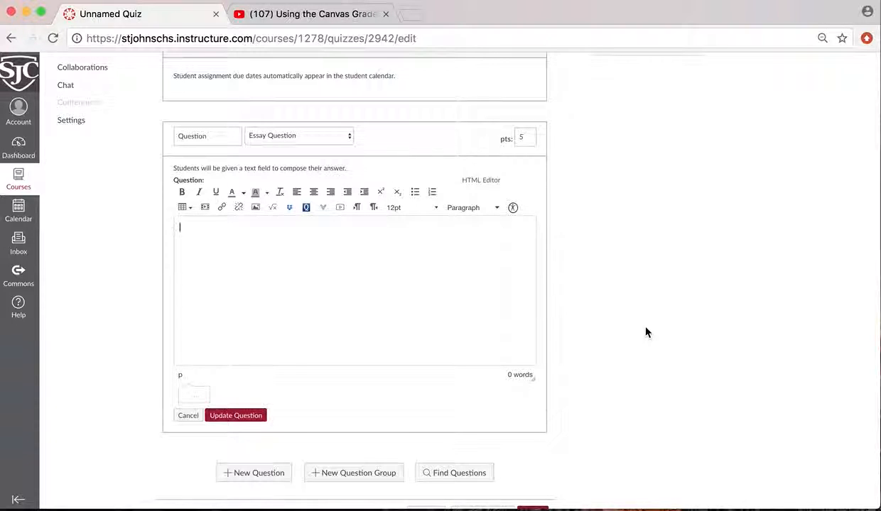
text(What is)
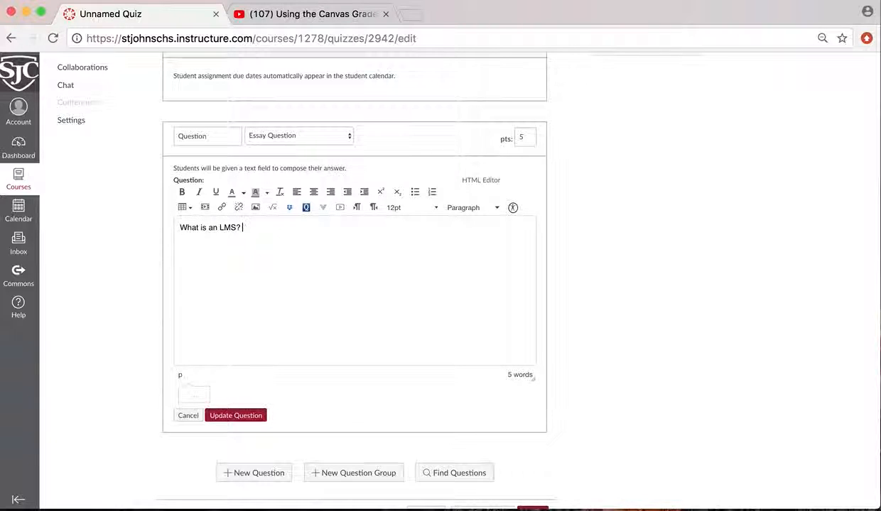
text(an LMS? How can they be ben)
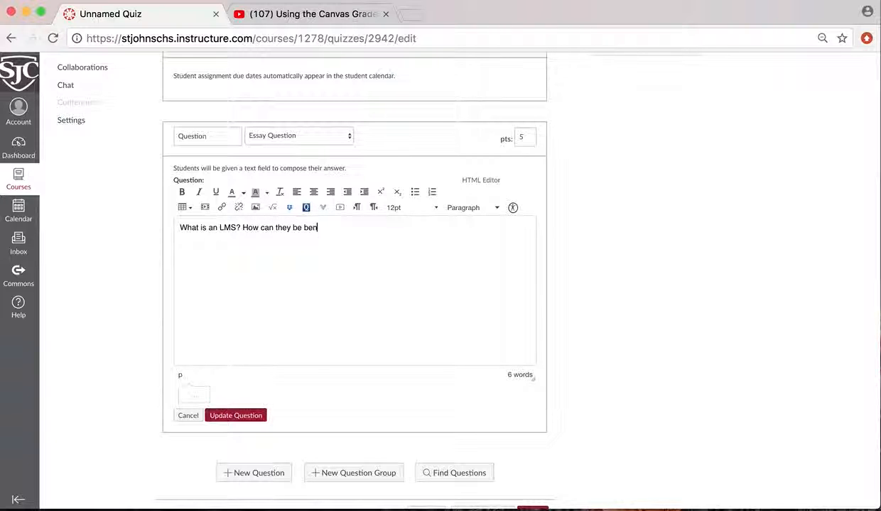
text(efitial during the learn)
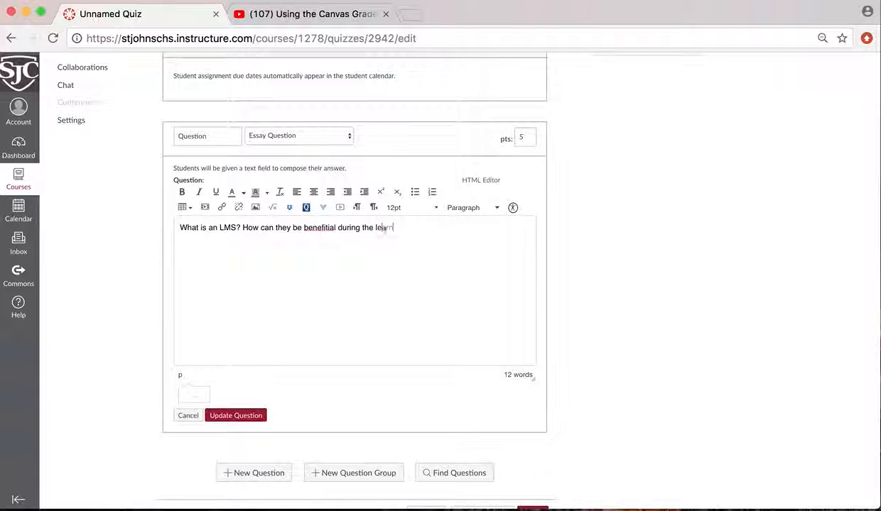
text(ing process?)
right_click(317, 224)
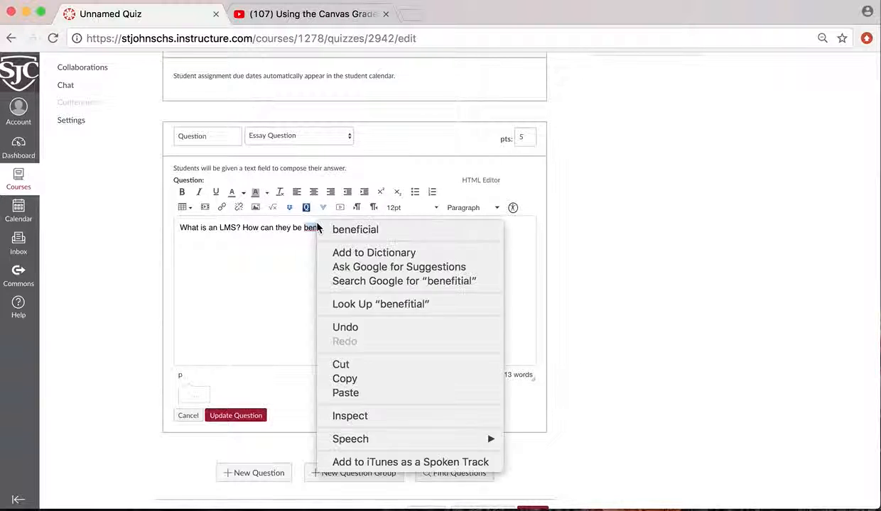
click(327, 230)
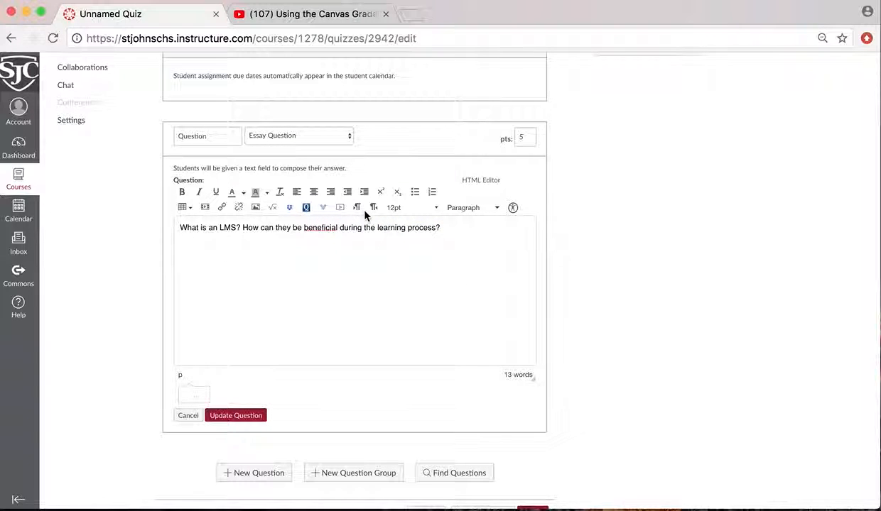
click(221, 420)
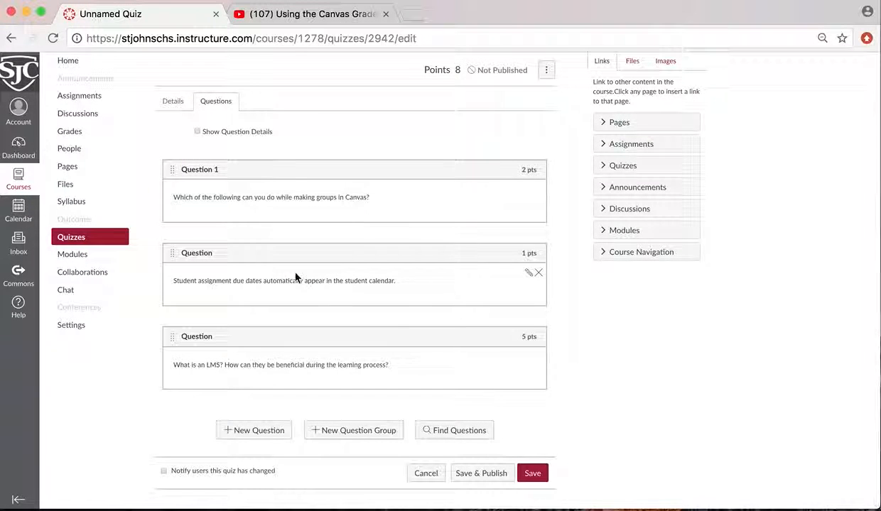
Save the quiz and review its instructions and settings summary
click(532, 474)
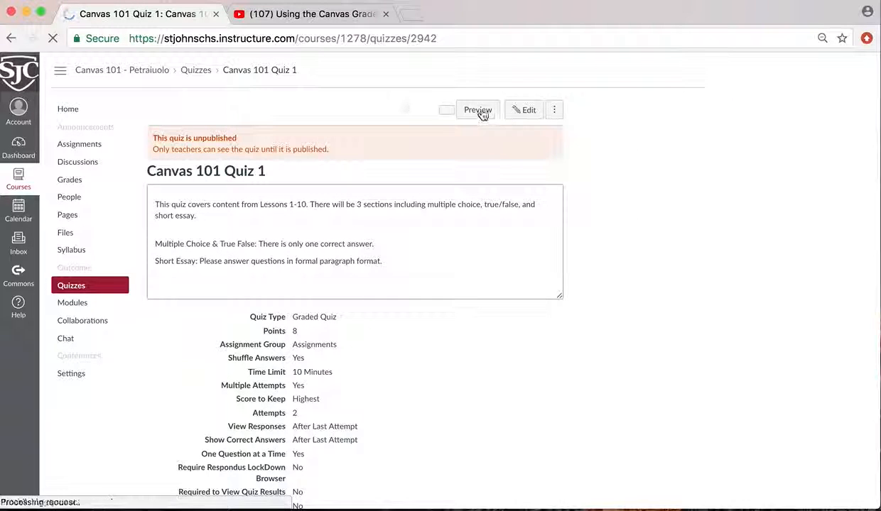
scroll(430, 132, down, 2)
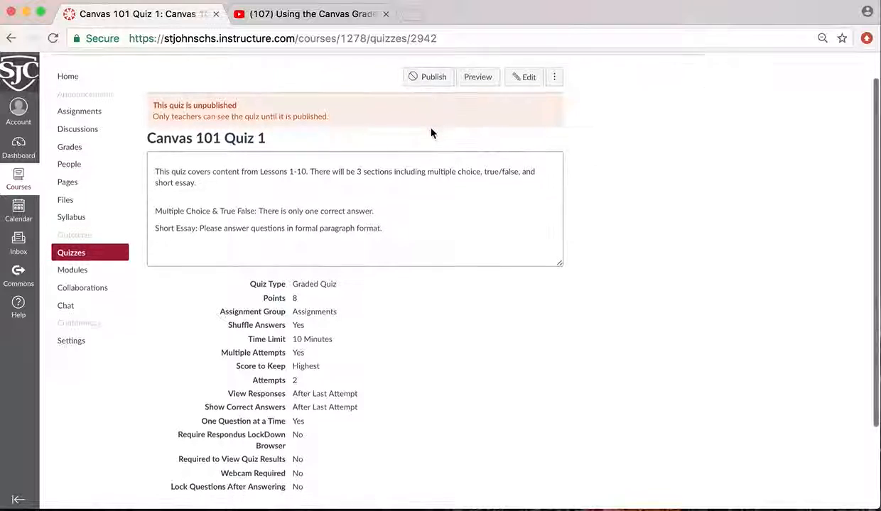
scroll(431, 132, up, 2)
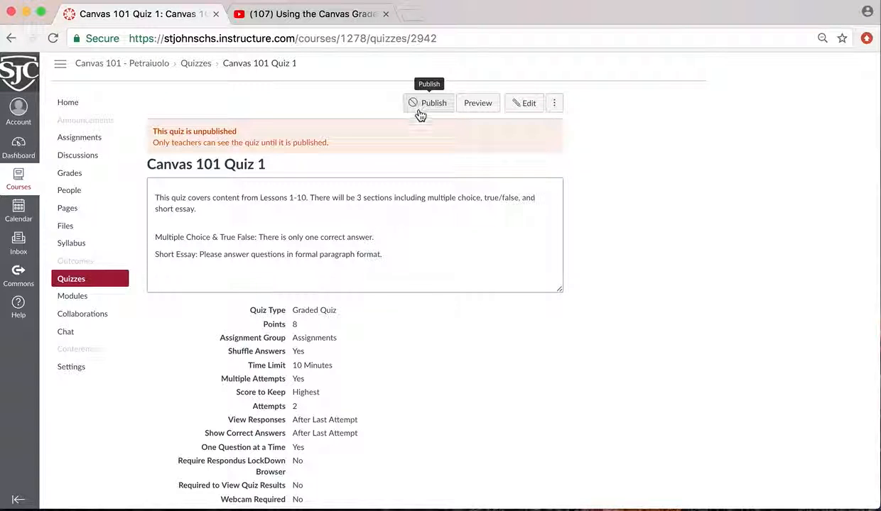
scroll(417, 113, down, 4)
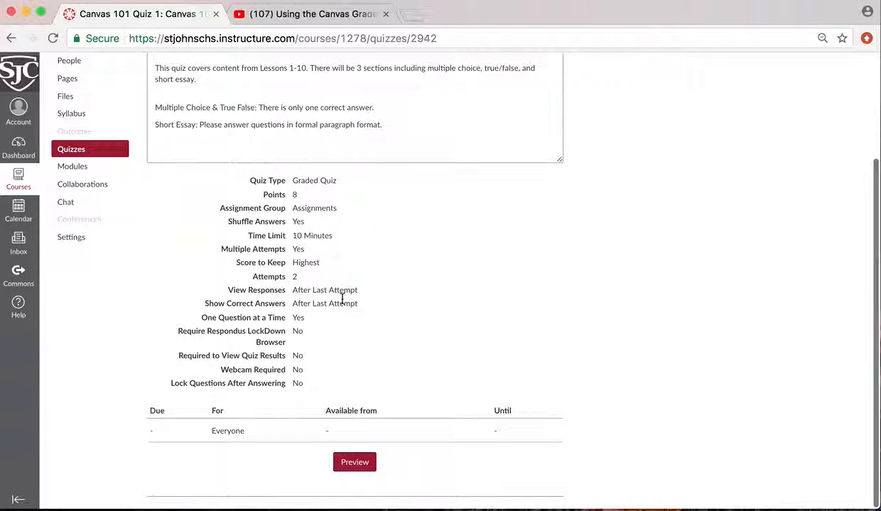
scroll(343, 297, up, 4)
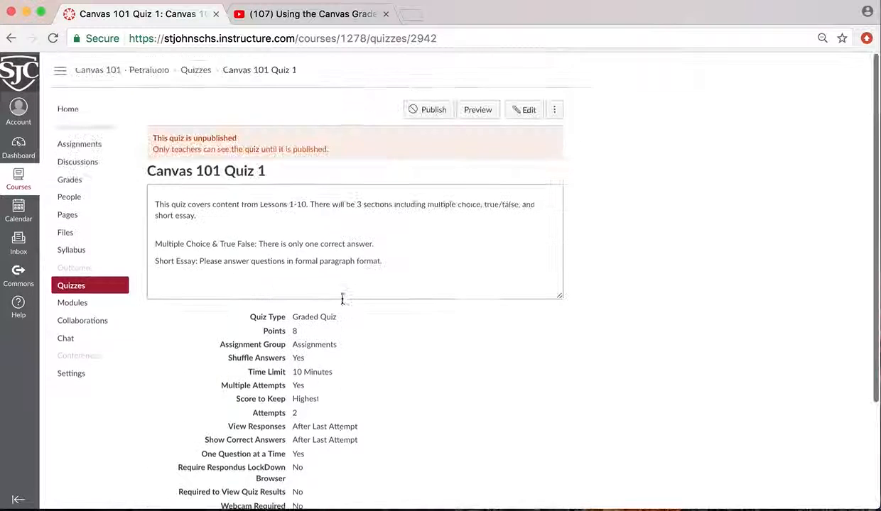
Publish the quiz, switching it to unpublished and back to published once
click(417, 115)
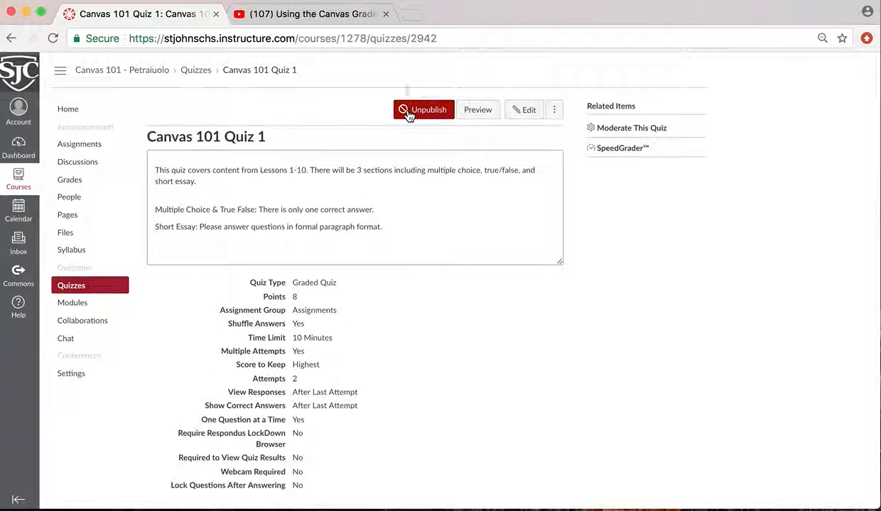
click(416, 114)
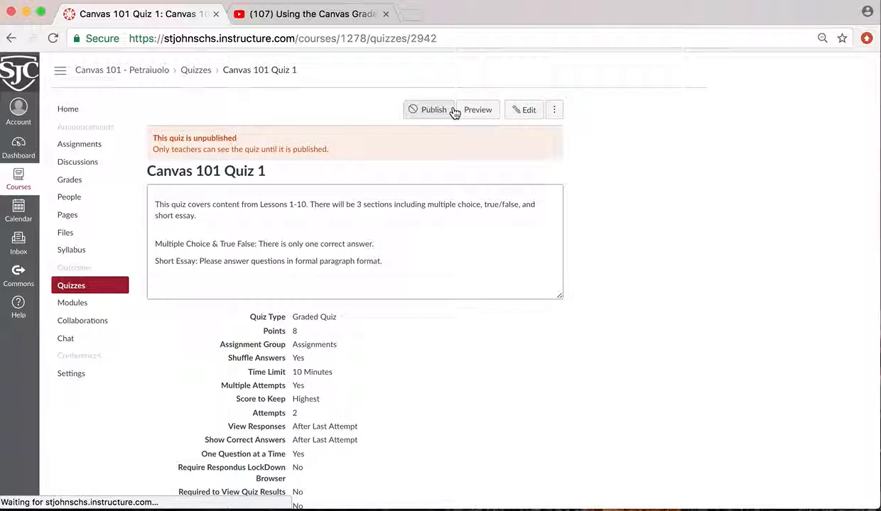
click(412, 113)
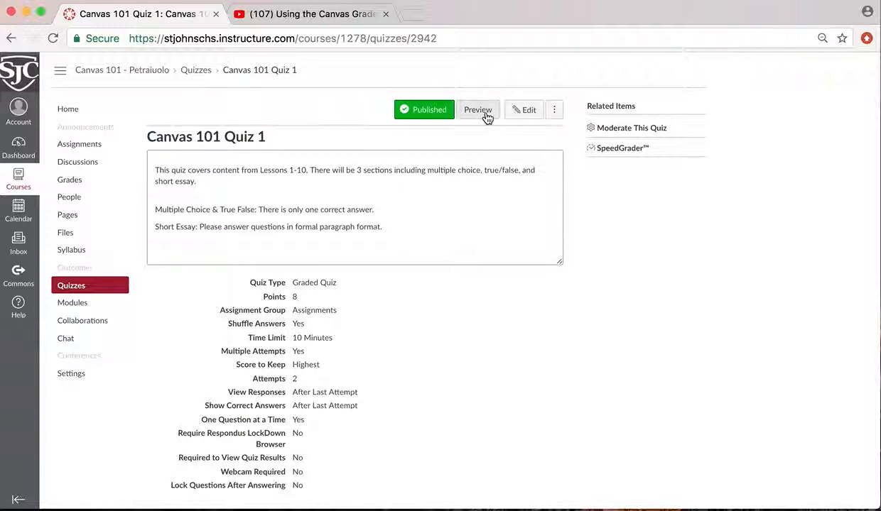
Preview the published quiz, answer Question 1 with "All of the Above" and go on to Question 2
click(478, 113)
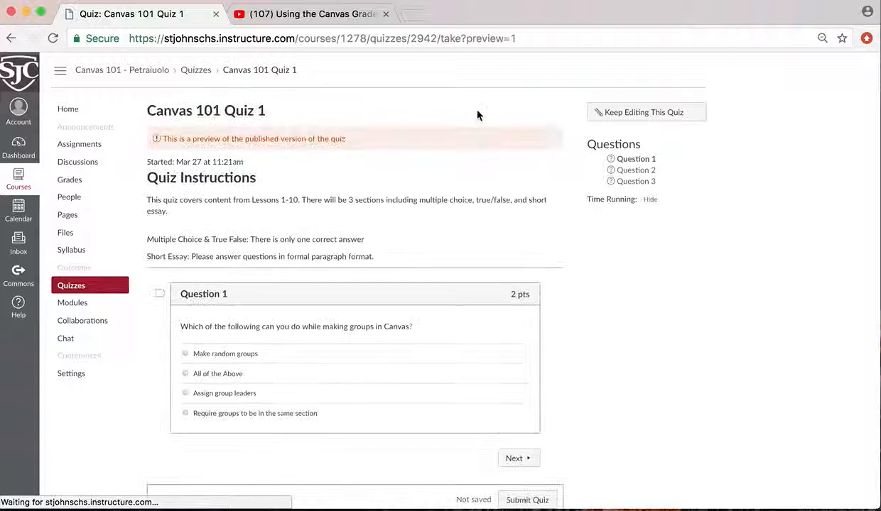
scroll(392, 211, down, 1)
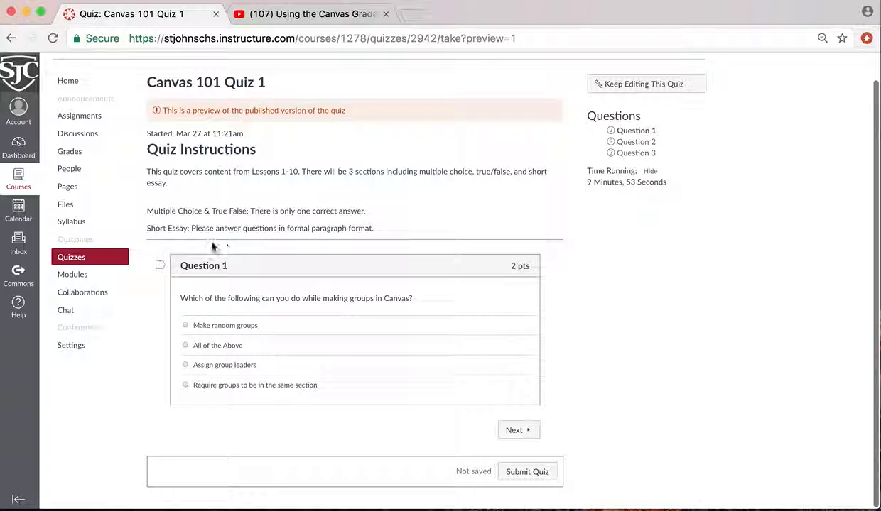
scroll(222, 307, down, 1)
click(186, 346)
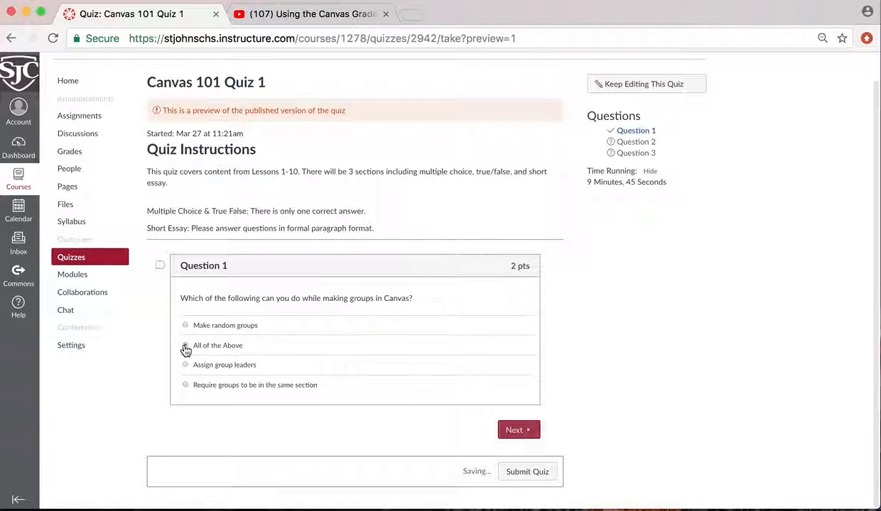
click(516, 431)
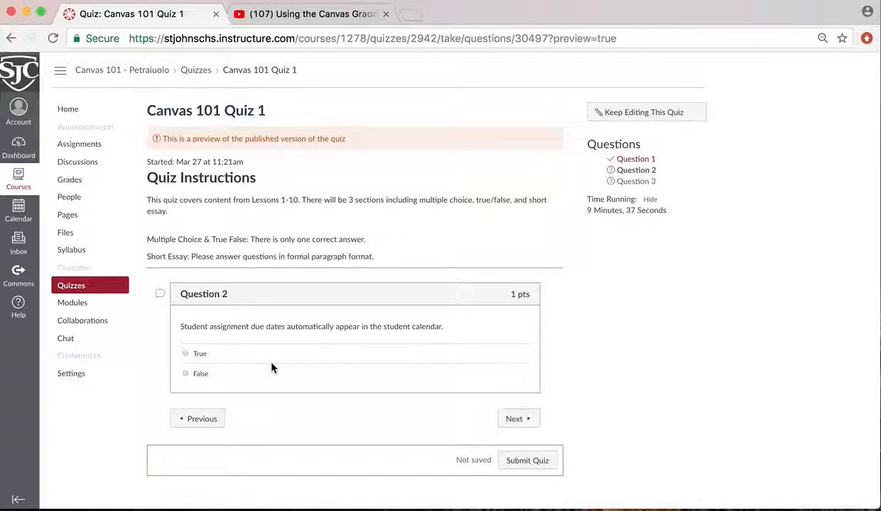
Answer Question 2 with True and go on to the essay question, looking over its answer field
click(186, 354)
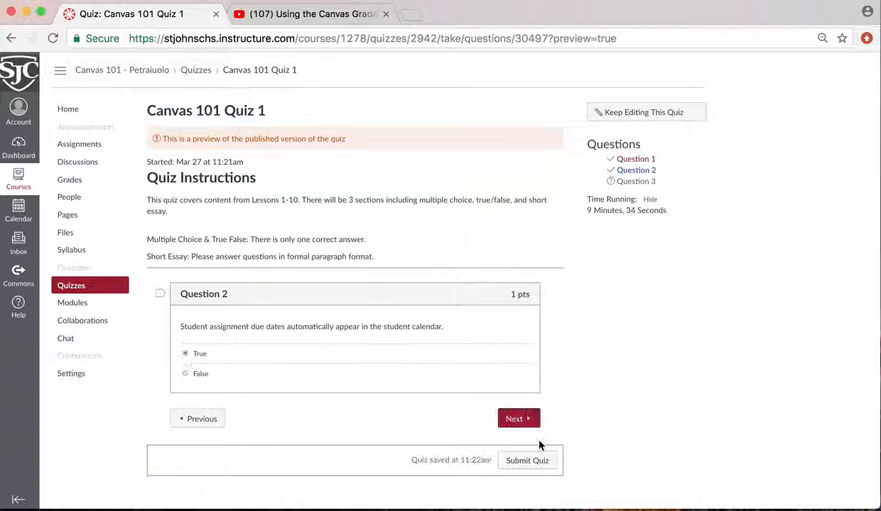
click(520, 421)
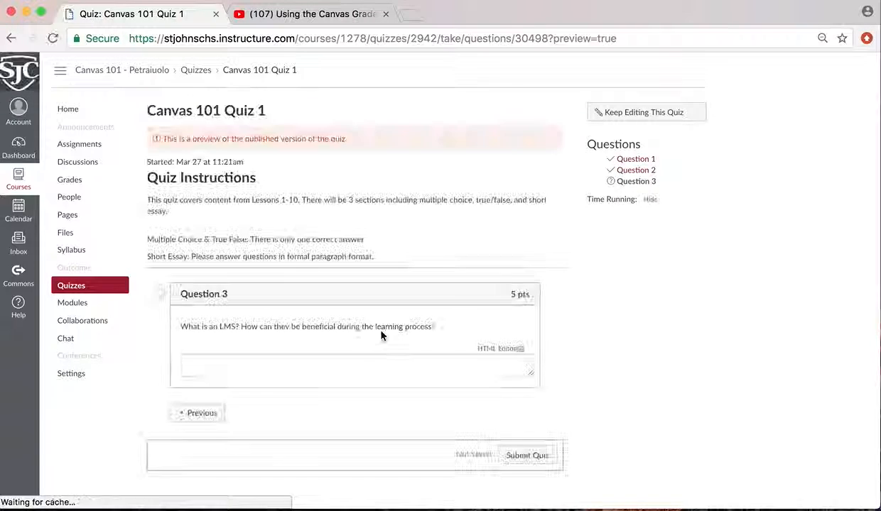
click(323, 360)
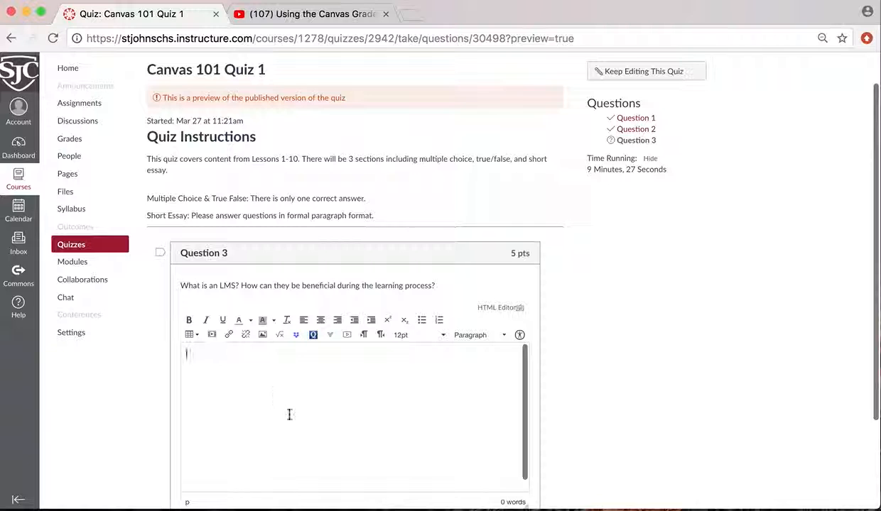
scroll(725, 440, down, 3)
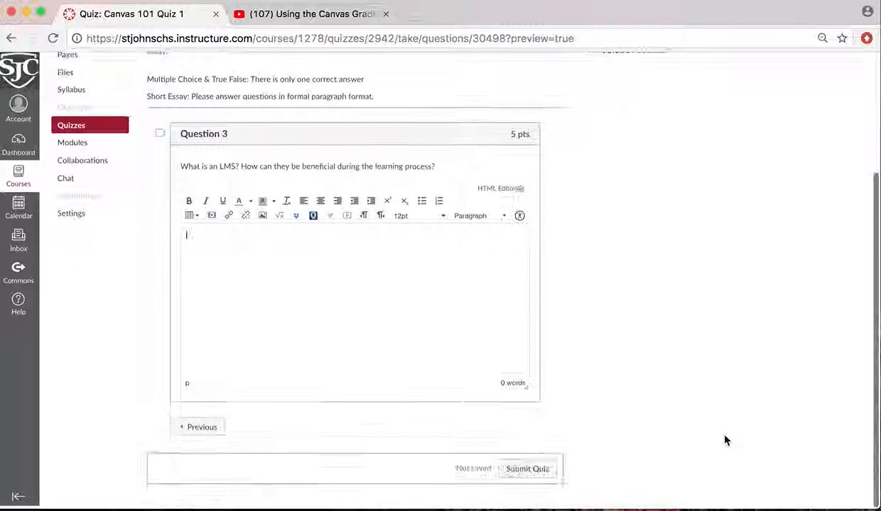
scroll(725, 440, up, 4)
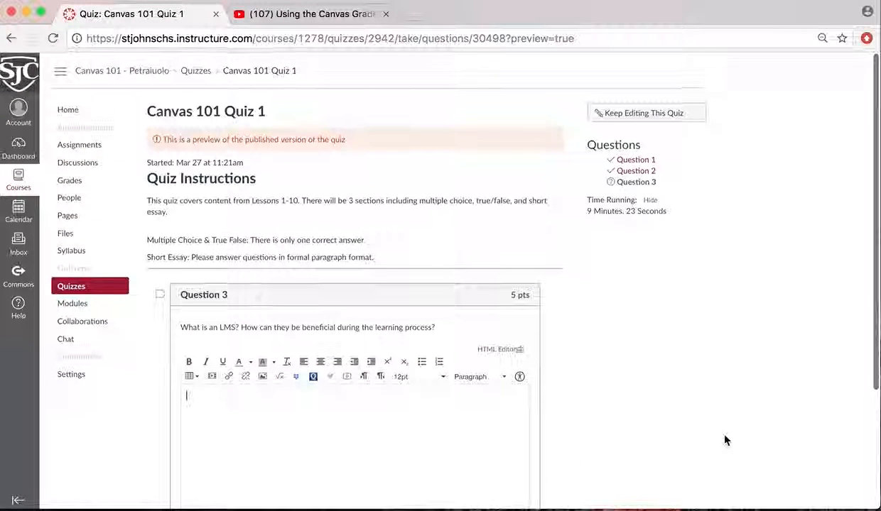